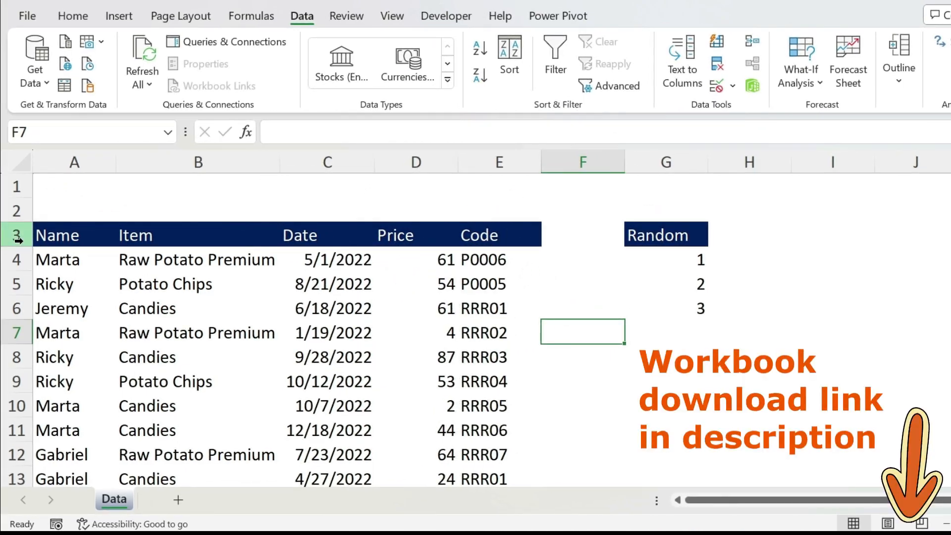
Step: Add filters across the whole of header row 3
{"action": "left_click", "coordinate": [2, 237]}
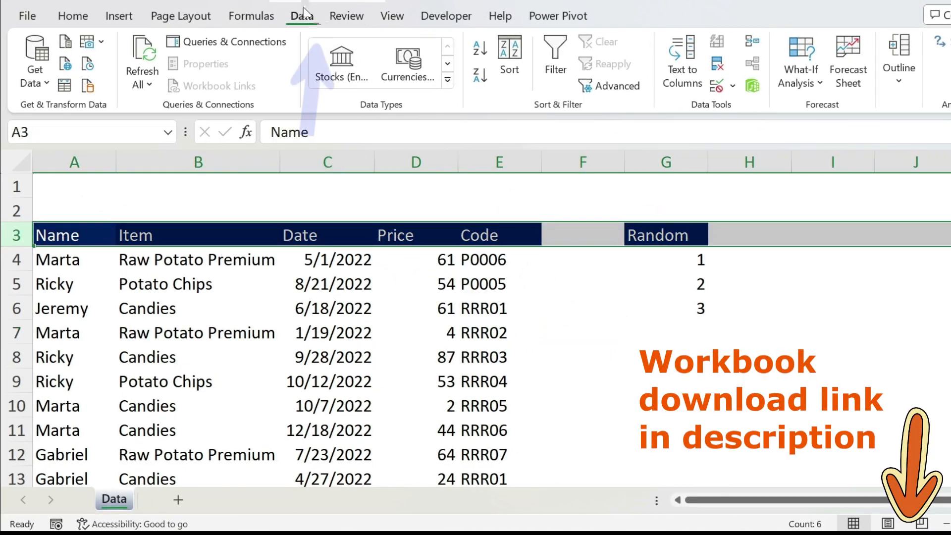
{"action": "left_click", "coordinate": [552, 59]}
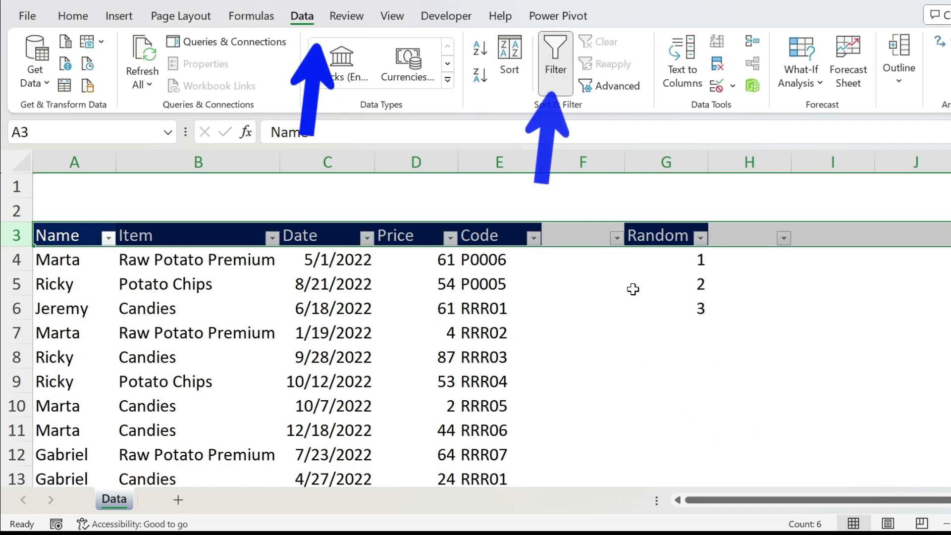
{"action": "left_click", "coordinate": [532, 249]}
{"action": "left_click", "coordinate": [534, 239]}
{"action": "left_click", "coordinate": [534, 239]}
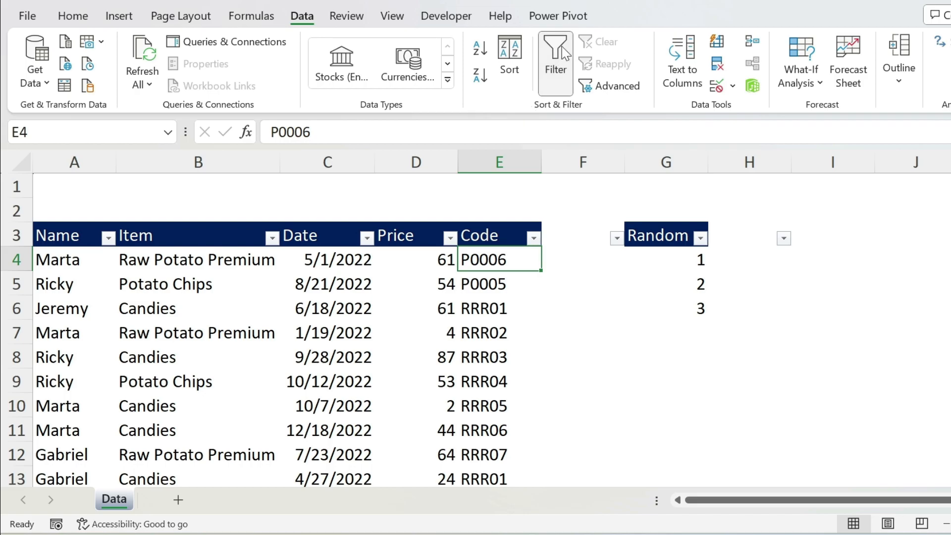
Step: Remove the row 3 filters, and toggle filters on and off for the data range around cell E4
{"action": "left_click", "coordinate": [555, 62]}
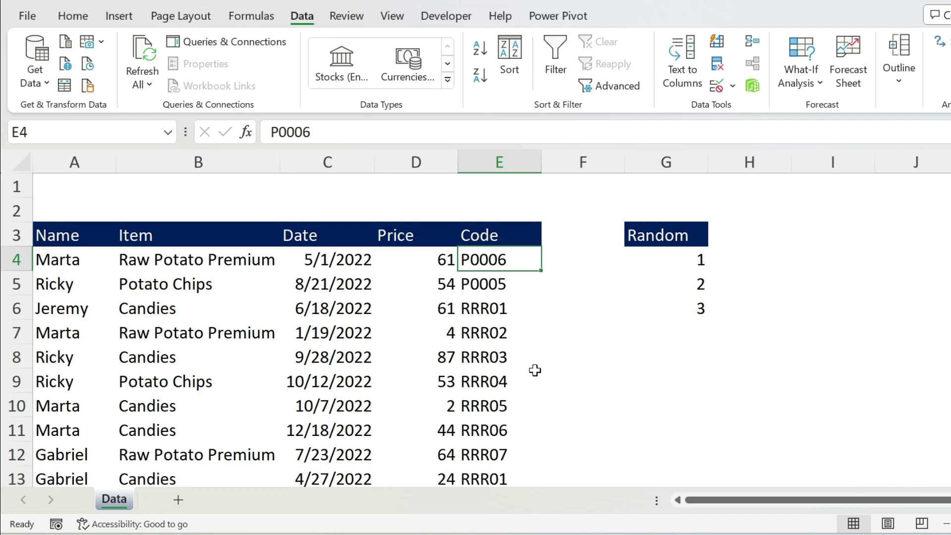
{"action": "key", "text": "ctrl+shift+l"}
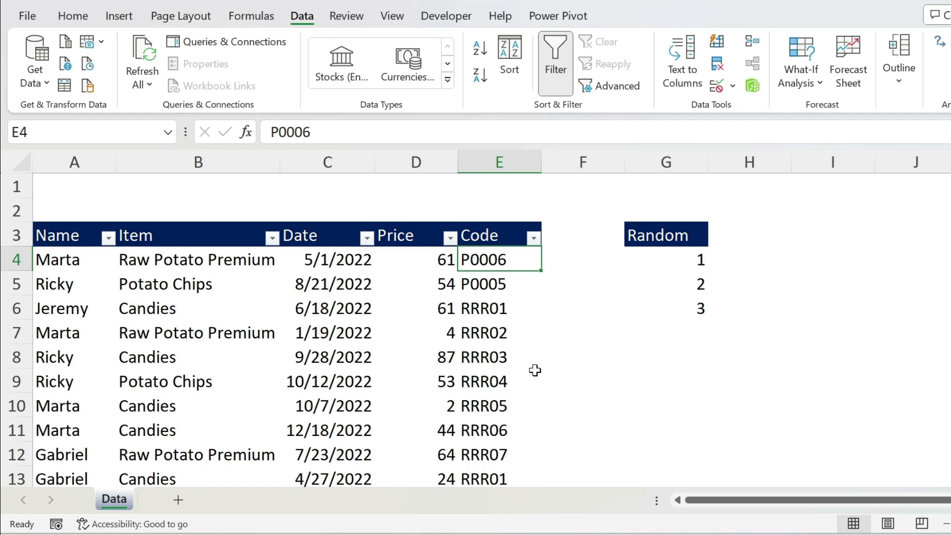
{"action": "key", "text": "ctrl+shift+l"}
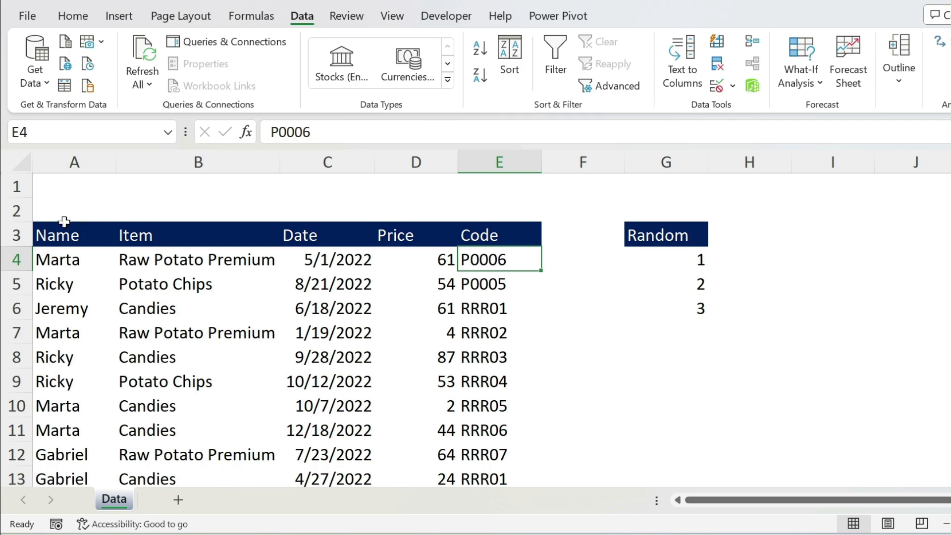
Step: Apply filters to all of row 3 again, select columns F to H, and remove the filters
{"action": "left_click", "coordinate": [10, 235]}
{"action": "left_click", "coordinate": [569, 52]}
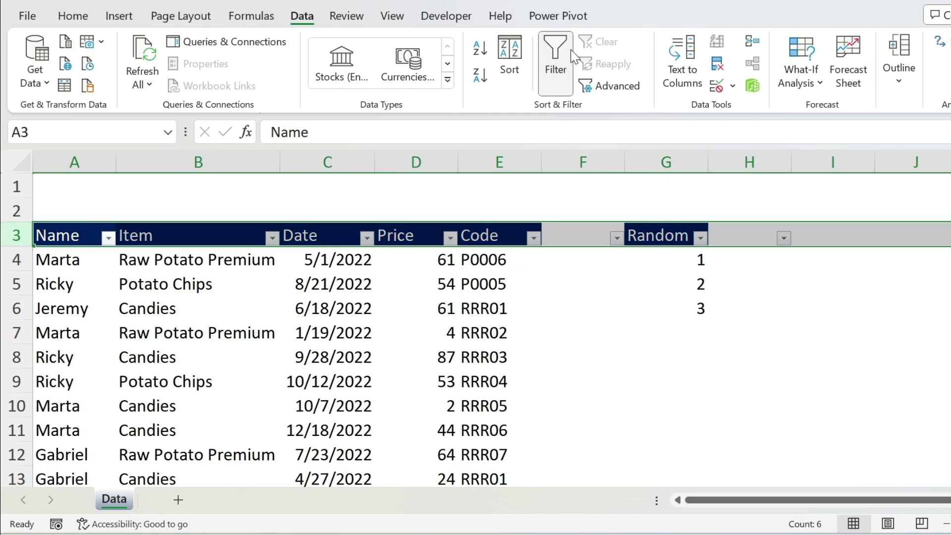
{"action": "left_click_drag", "start_coordinate": [584, 161], "coordinate": [744, 160]}
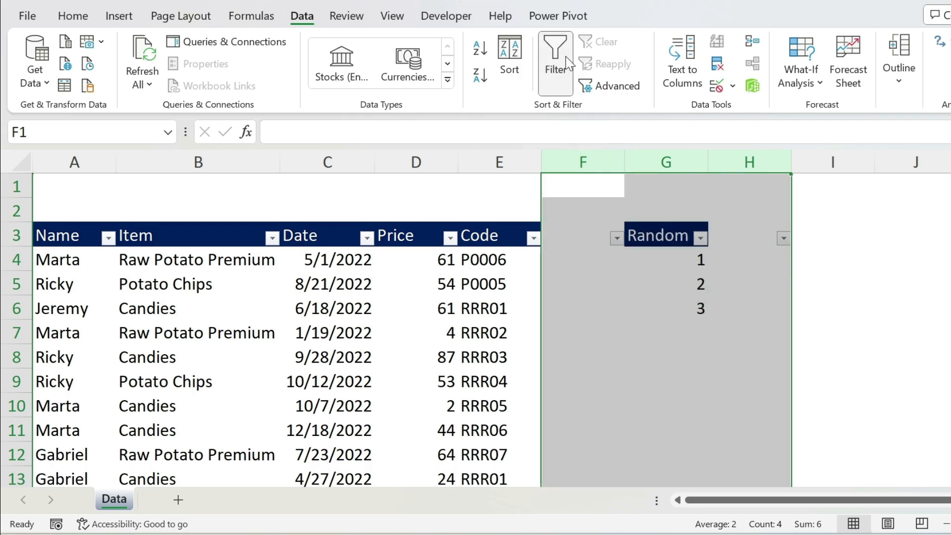
{"action": "left_click", "coordinate": [556, 64]}
Step: Turn on filters for the data table only, starting from cell B6, and highlight columns A to E and the blank column F
{"action": "left_click", "coordinate": [254, 300]}
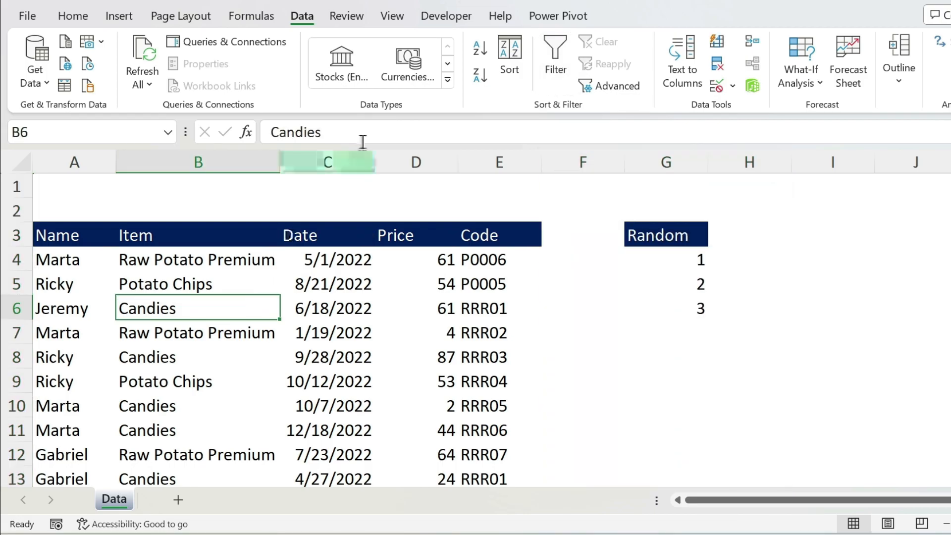
{"action": "left_click", "coordinate": [564, 62]}
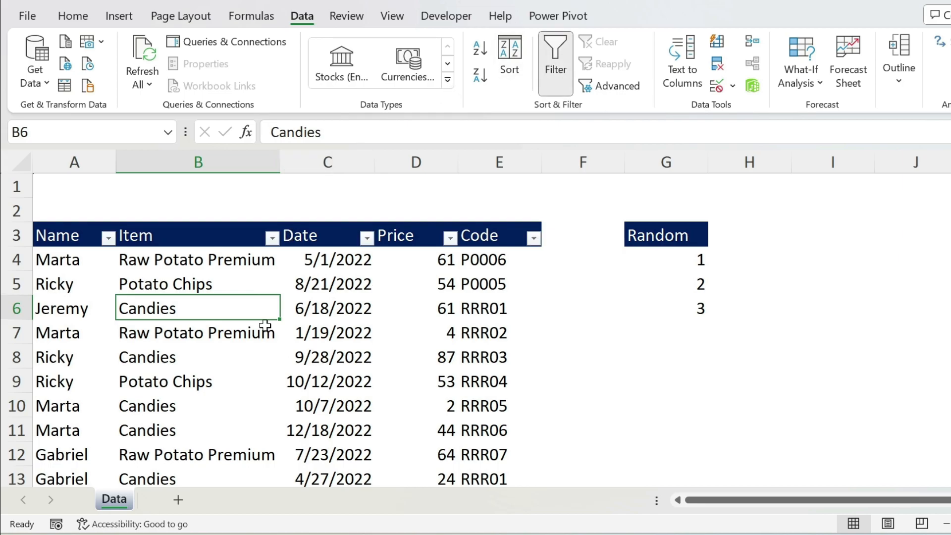
{"action": "left_click_drag", "start_coordinate": [80, 161], "coordinate": [477, 231]}
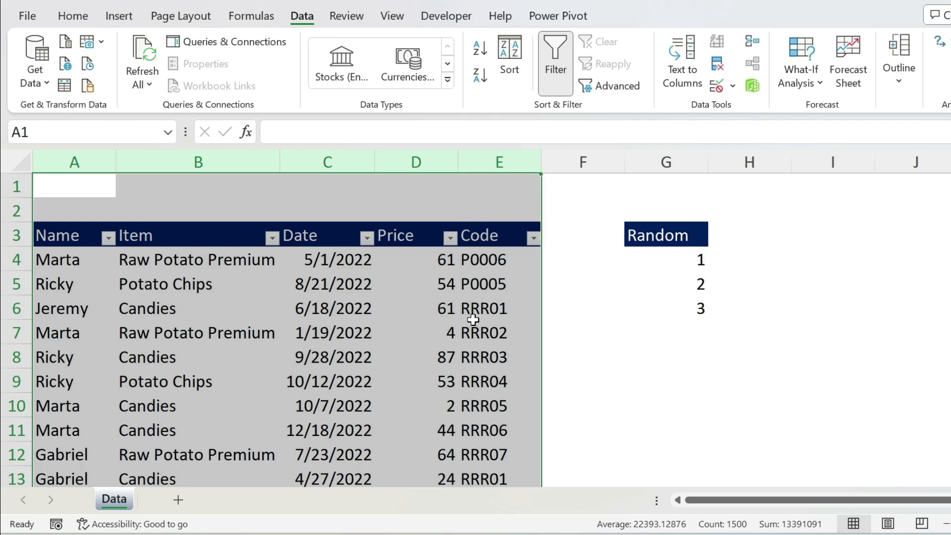
{"action": "left_click", "coordinate": [589, 157]}
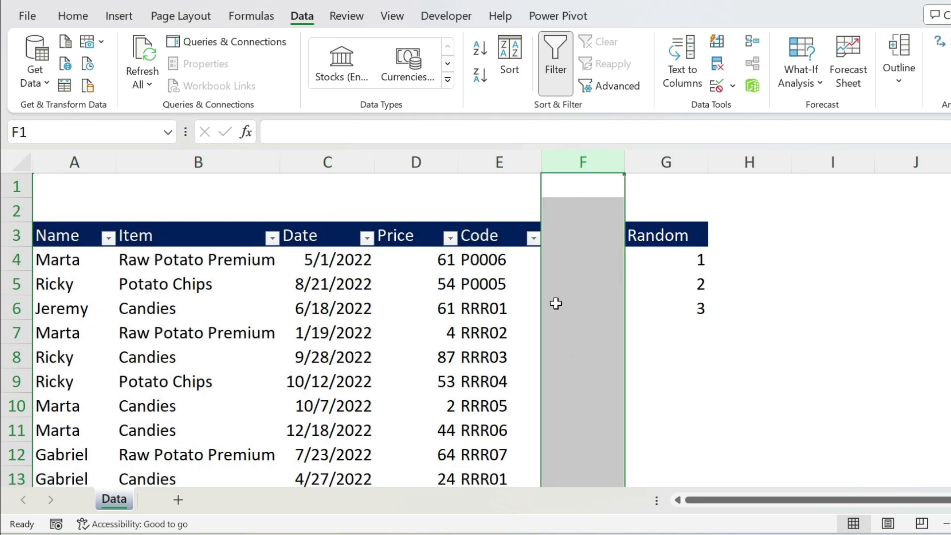
{"action": "left_click_drag", "start_coordinate": [74, 159], "coordinate": [481, 151]}
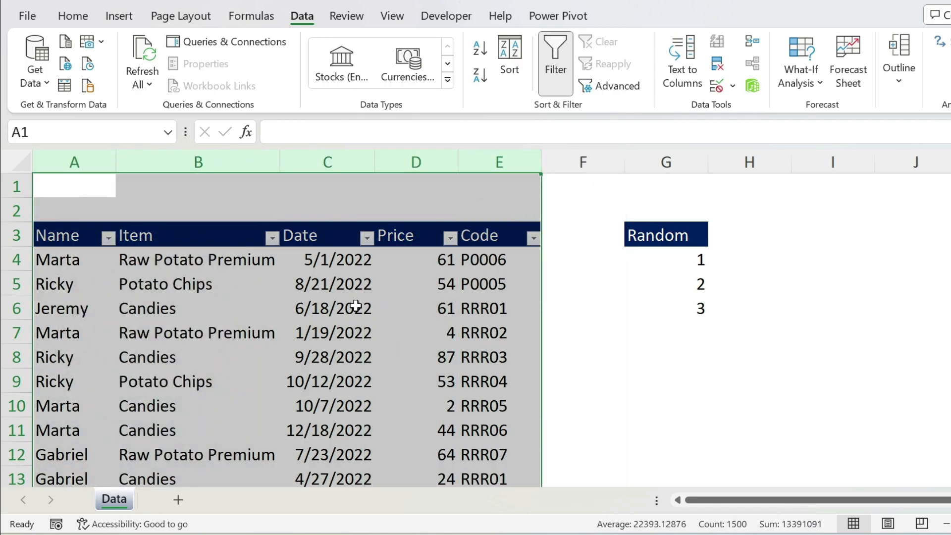
{"action": "left_click", "coordinate": [323, 285]}
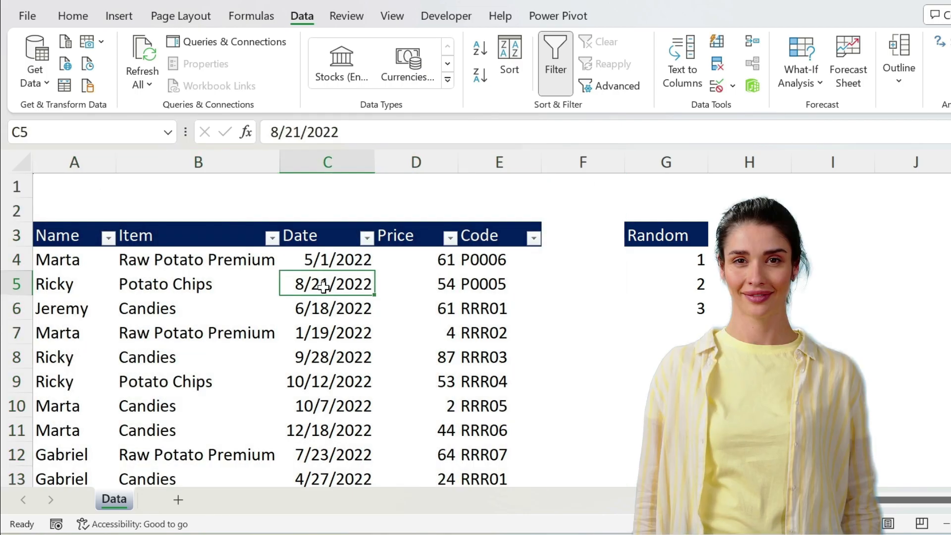
Step: Filter the Item column to show only Candies and Nuts
{"action": "left_click", "coordinate": [272, 238]}
{"action": "left_click", "coordinate": [110, 349]}
{"action": "left_click", "coordinate": [105, 365]}
{"action": "left_click", "coordinate": [99, 381]}
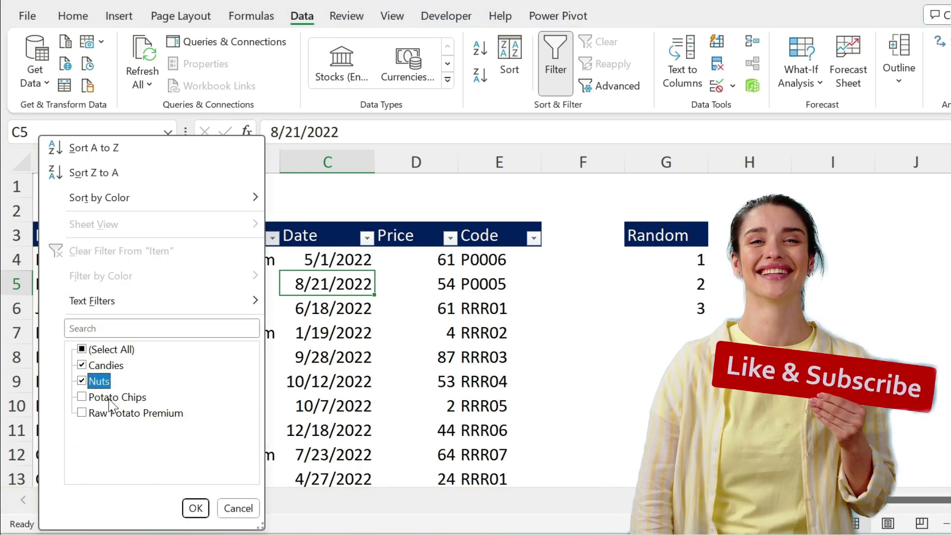
{"action": "left_click", "coordinate": [195, 509]}
{"action": "left_click_drag", "start_coordinate": [165, 254], "coordinate": [159, 451]}
{"action": "left_click", "coordinate": [166, 307]}
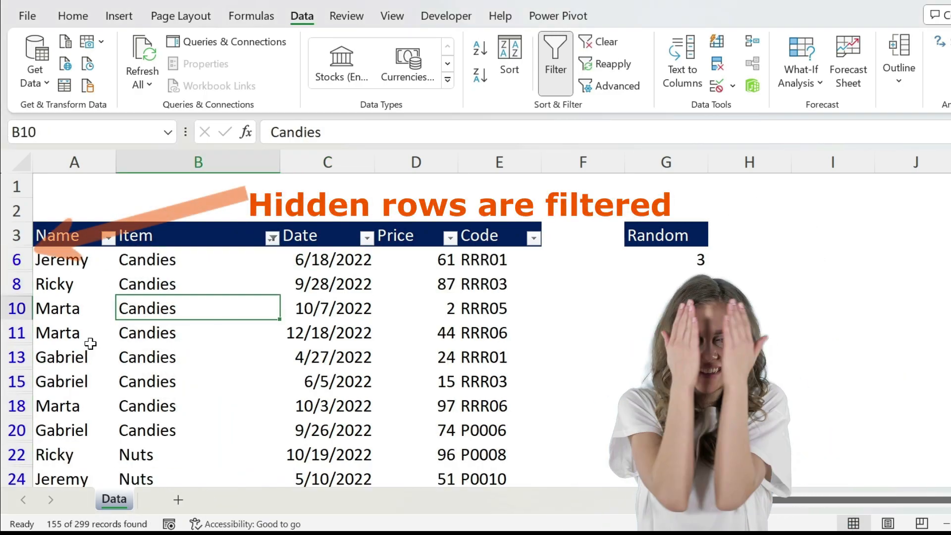
Step: Filter the Name column to show only the first listed person, and check the remaining names and items
{"action": "left_click", "coordinate": [108, 238]}
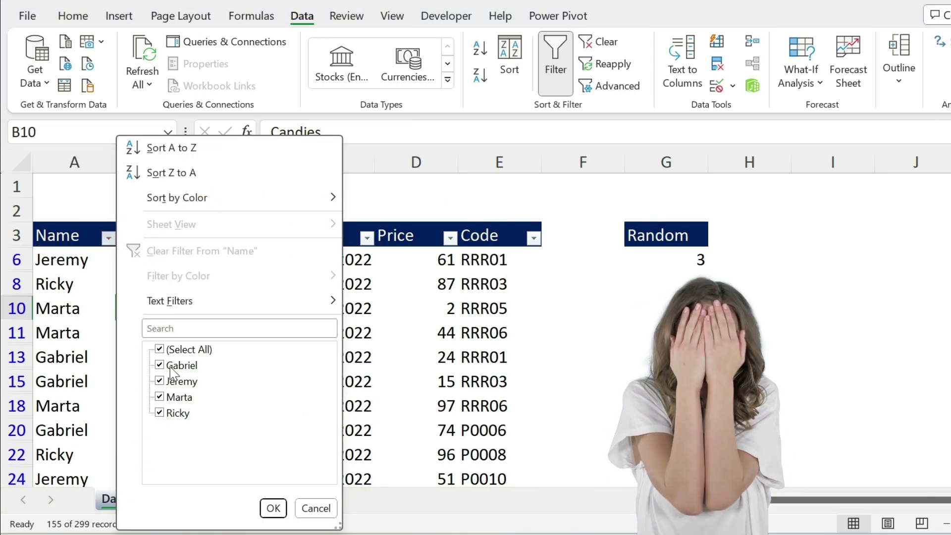
{"action": "left_click", "coordinate": [187, 350]}
{"action": "left_click", "coordinate": [179, 365]}
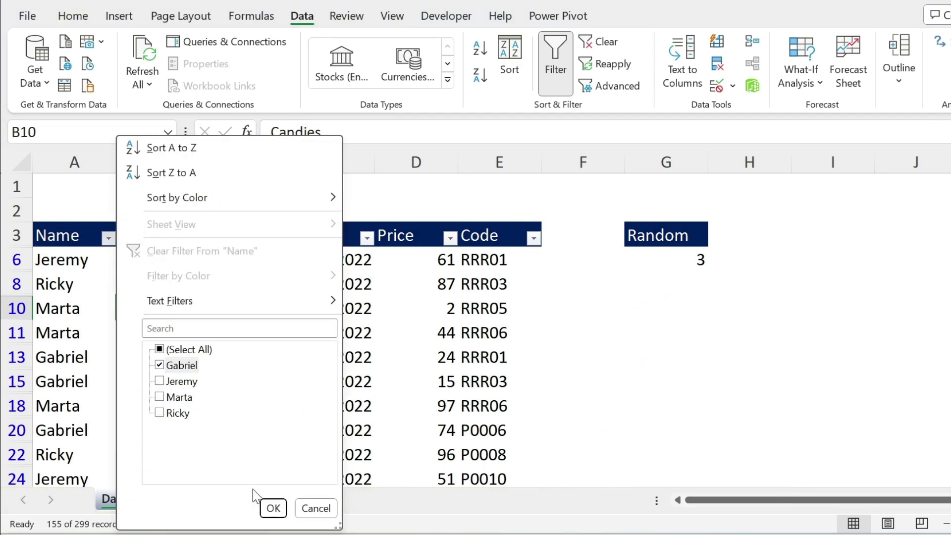
{"action": "left_click", "coordinate": [272, 507]}
{"action": "left_click_drag", "start_coordinate": [74, 260], "coordinate": [74, 382]}
{"action": "left_click_drag", "start_coordinate": [138, 261], "coordinate": [157, 430]}
{"action": "left_click", "coordinate": [246, 323]}
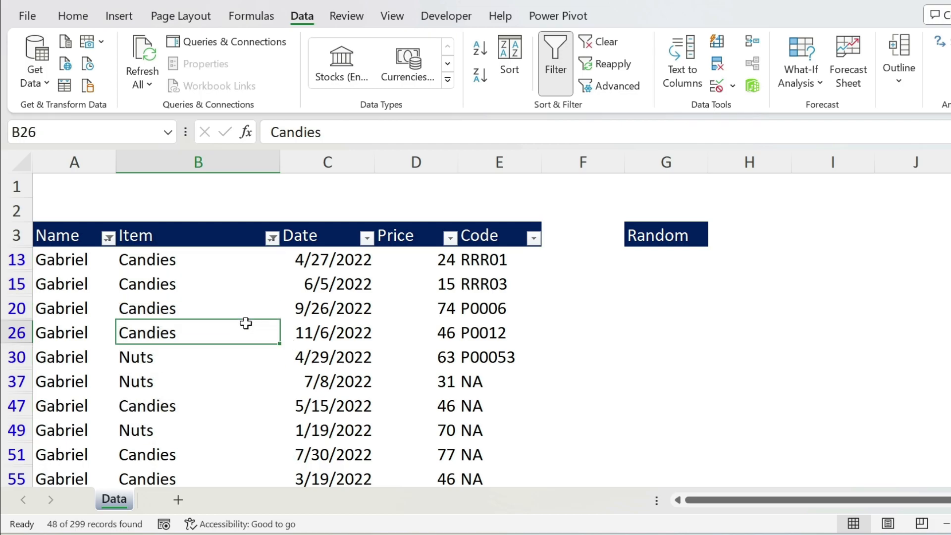
Step: Clear the Item column's filter, and clear the remaining filters from the whole table
{"action": "left_click", "coordinate": [272, 240]}
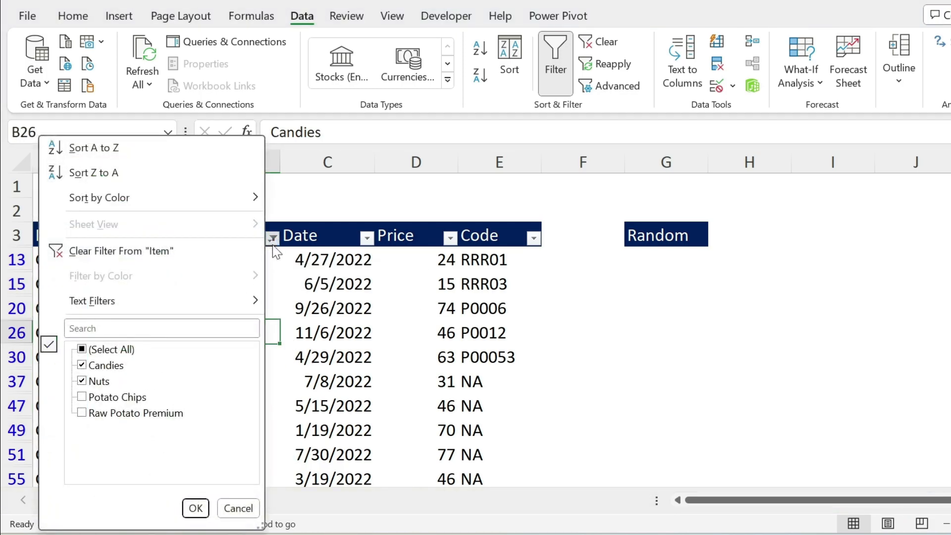
{"action": "left_click", "coordinate": [151, 263]}
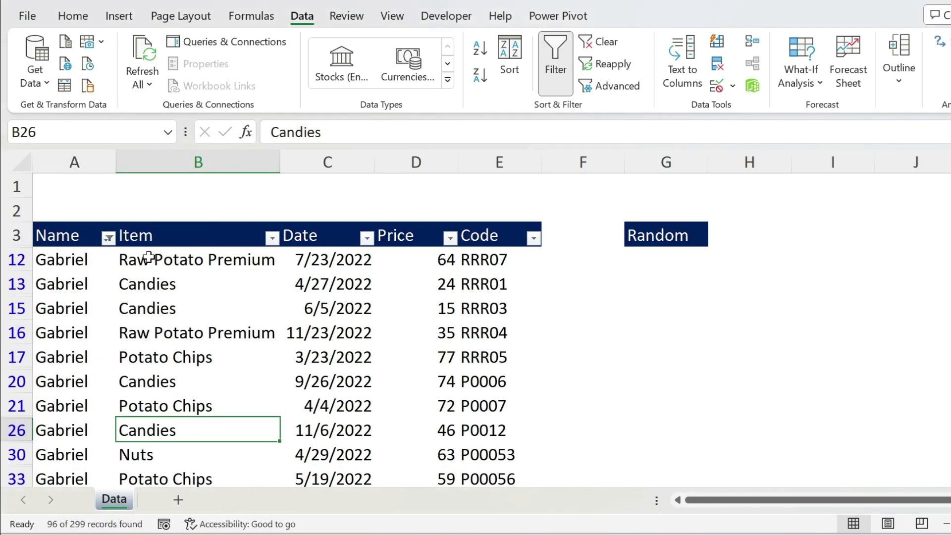
{"action": "left_click", "coordinate": [109, 239]}
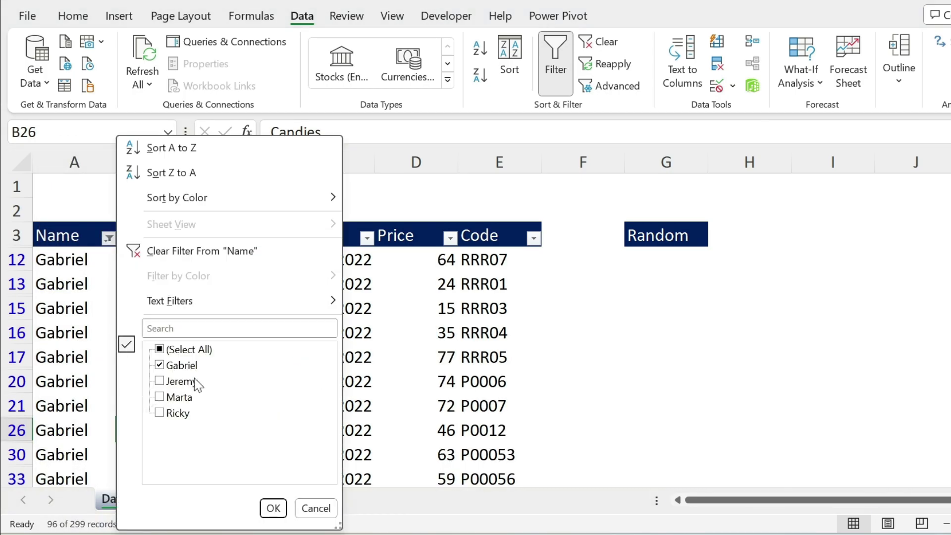
{"action": "key", "text": "Escape"}
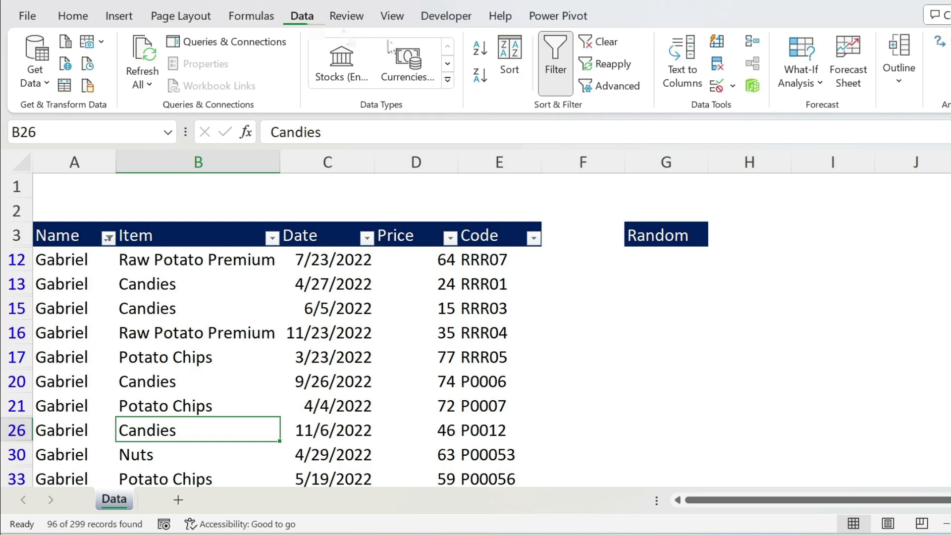
{"action": "left_click", "coordinate": [599, 46]}
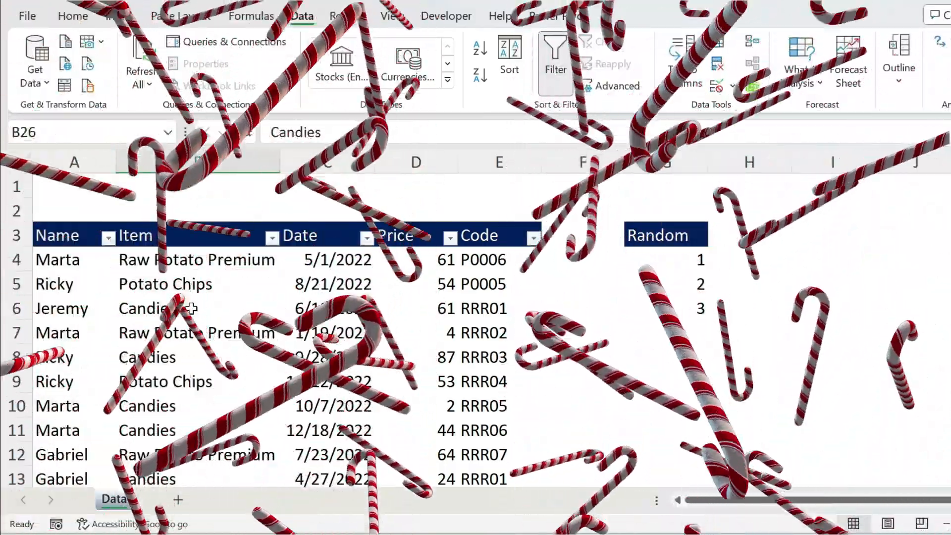
Step: Filter the Item column by the Candies value in cell B6, check the filter list, and clear the filter
{"action": "left_click", "coordinate": [186, 308]}
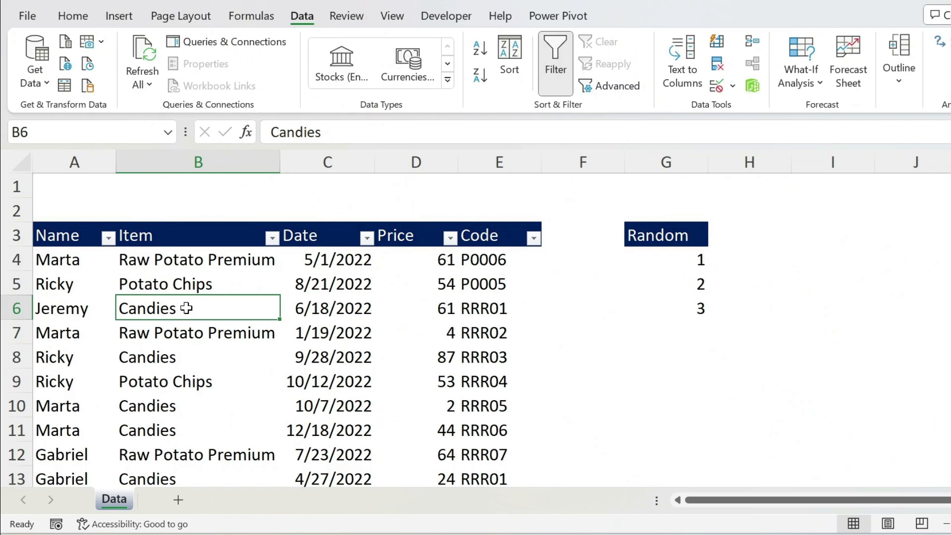
{"action": "right_click", "coordinate": [186, 308]}
{"action": "mouse_move", "coordinate": [251, 289]}
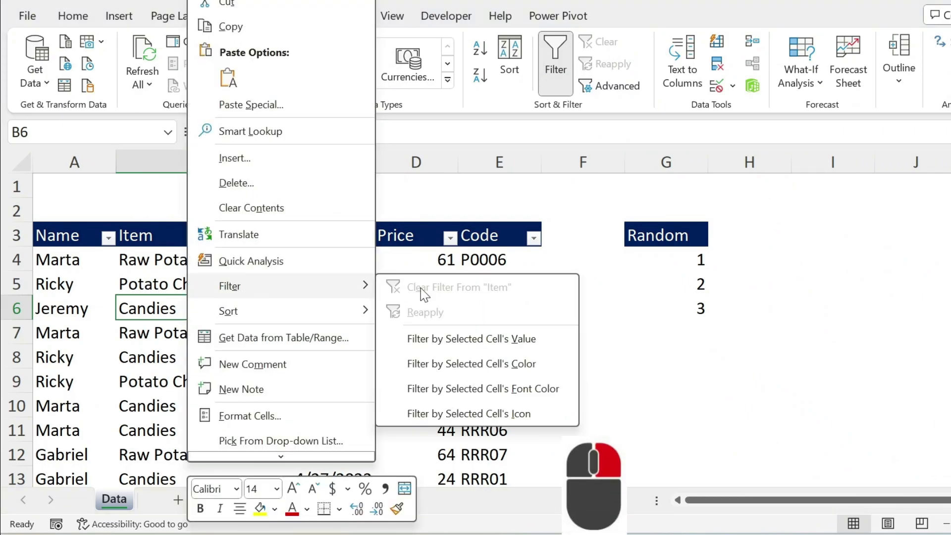
{"action": "left_click", "coordinate": [464, 339]}
{"action": "left_click", "coordinate": [272, 239]}
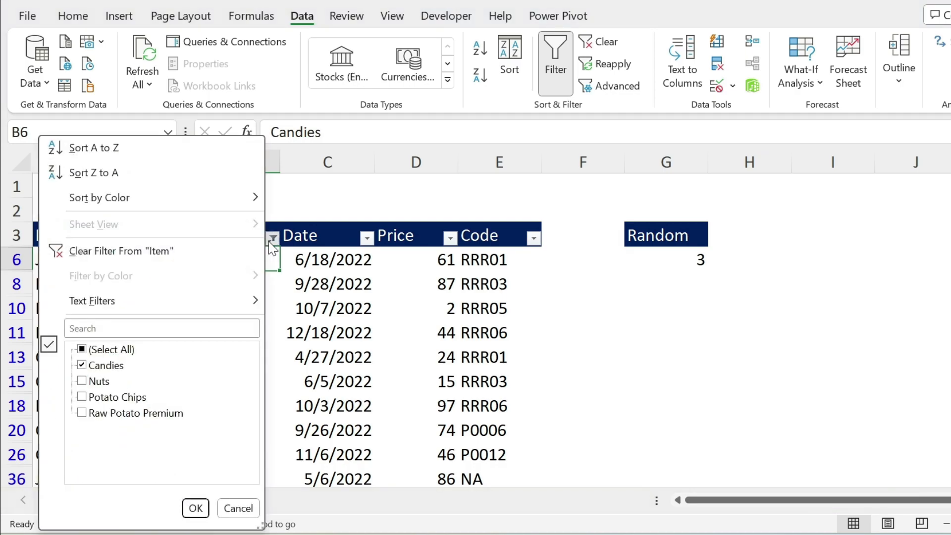
{"action": "left_click", "coordinate": [270, 243]}
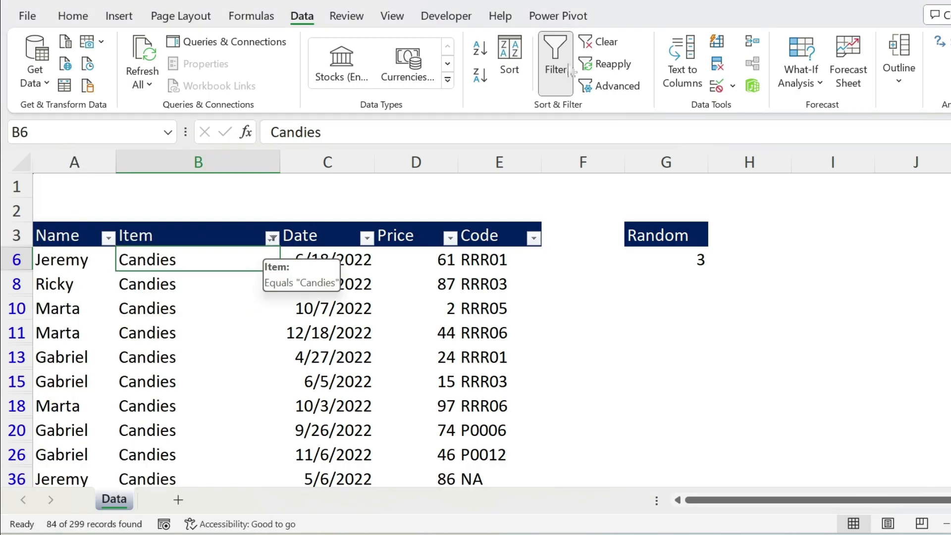
{"action": "left_click", "coordinate": [602, 43]}
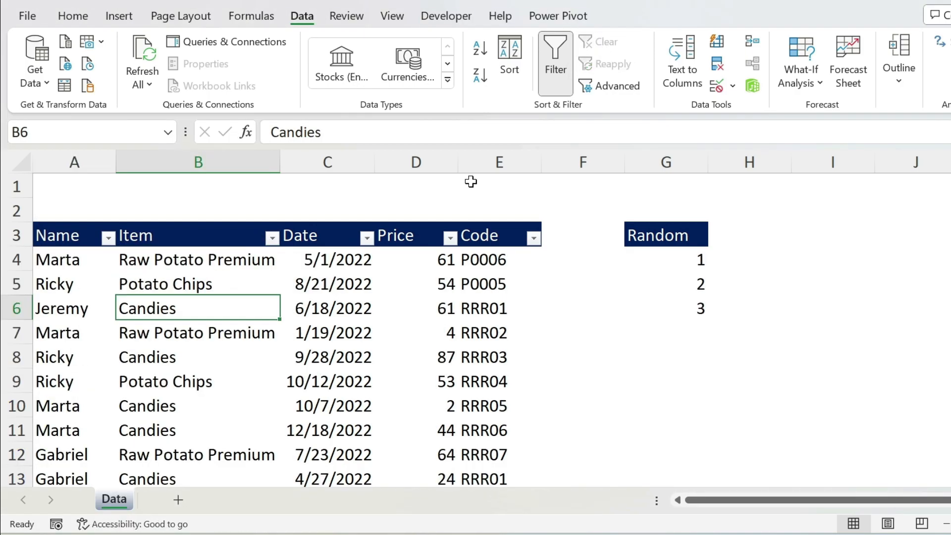
Step: Filter the Price column by the red cell color
{"action": "left_click", "coordinate": [450, 239]}
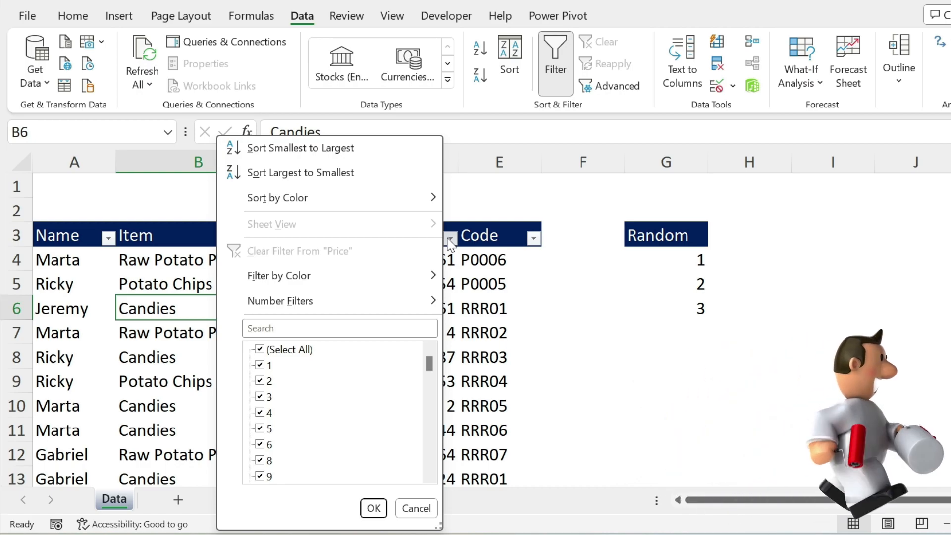
{"action": "mouse_move", "coordinate": [387, 275]}
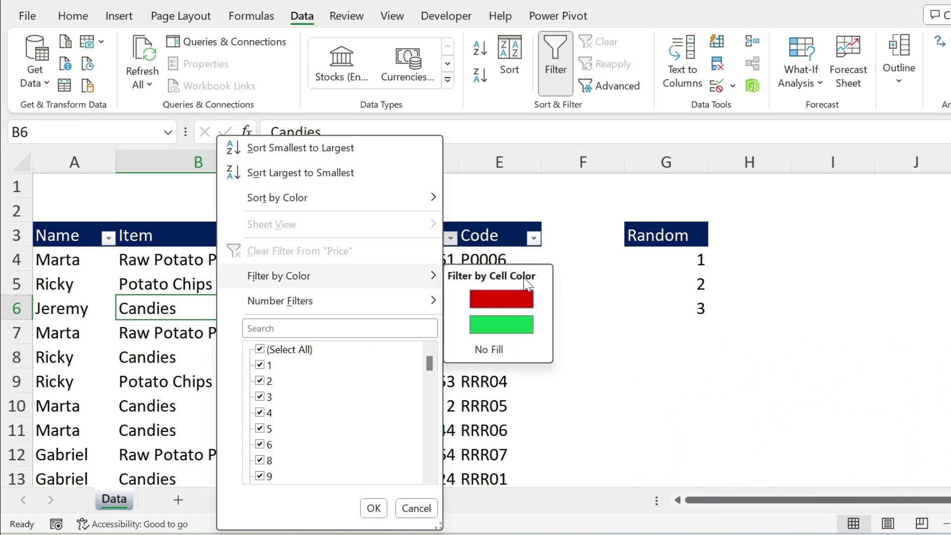
{"action": "left_click", "coordinate": [530, 300]}
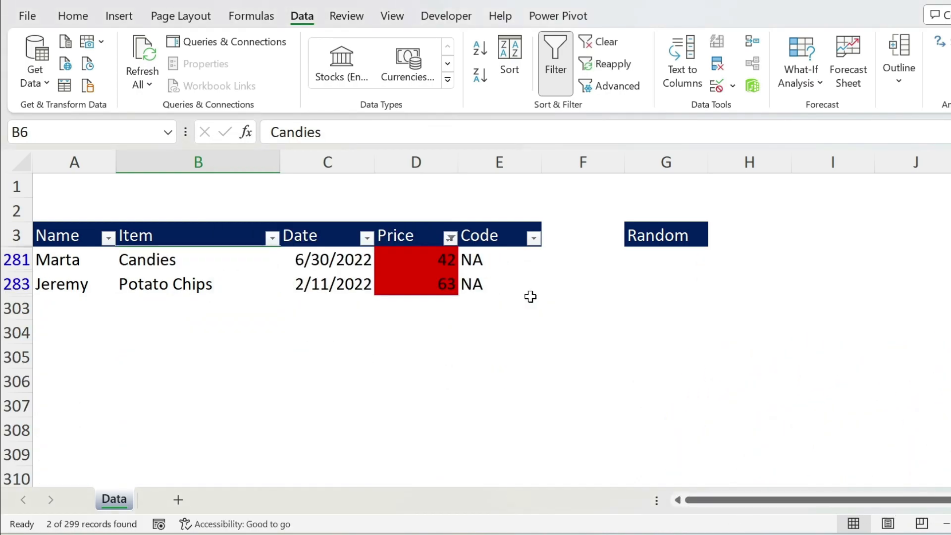
Step: Filter the Price column to the top 6 items with a Top 10 number filter, and select the filtered prices
{"action": "left_click", "coordinate": [450, 239]}
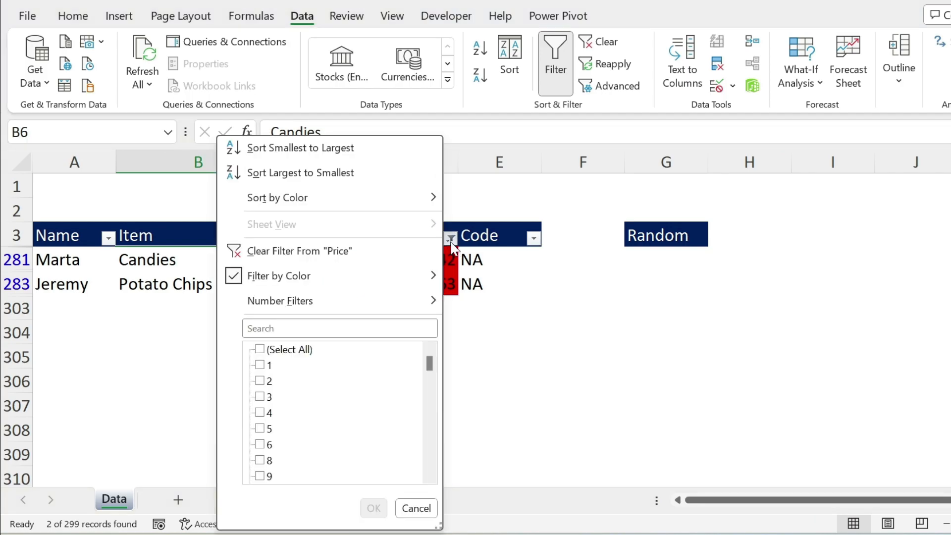
{"action": "mouse_move", "coordinate": [334, 306]}
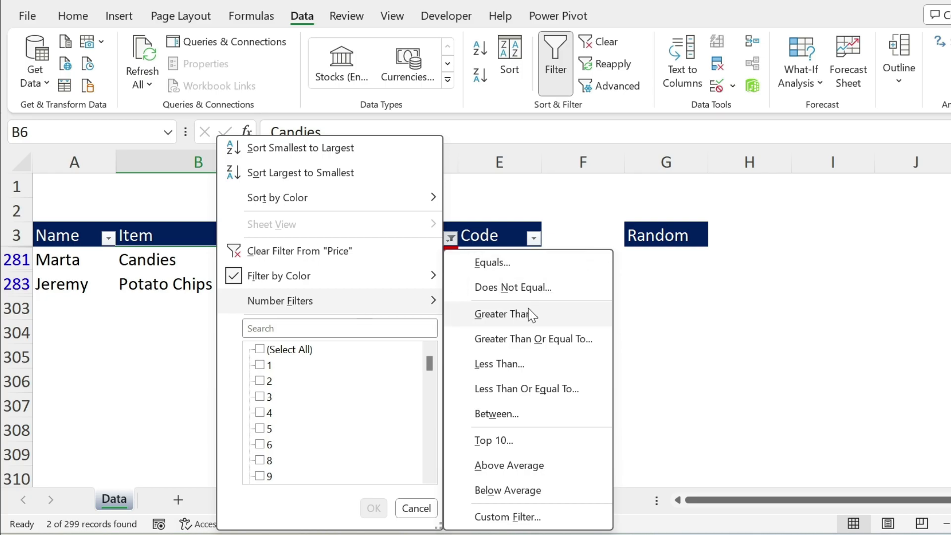
{"action": "left_click", "coordinate": [520, 449]}
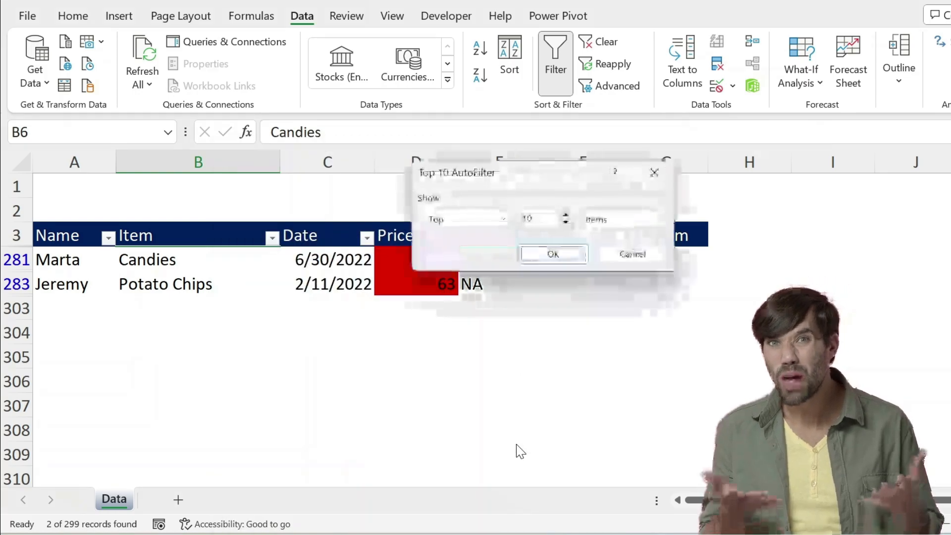
{"action": "left_click", "coordinate": [469, 223]}
{"action": "left_click_drag", "start_coordinate": [548, 215], "coordinate": [469, 203]}
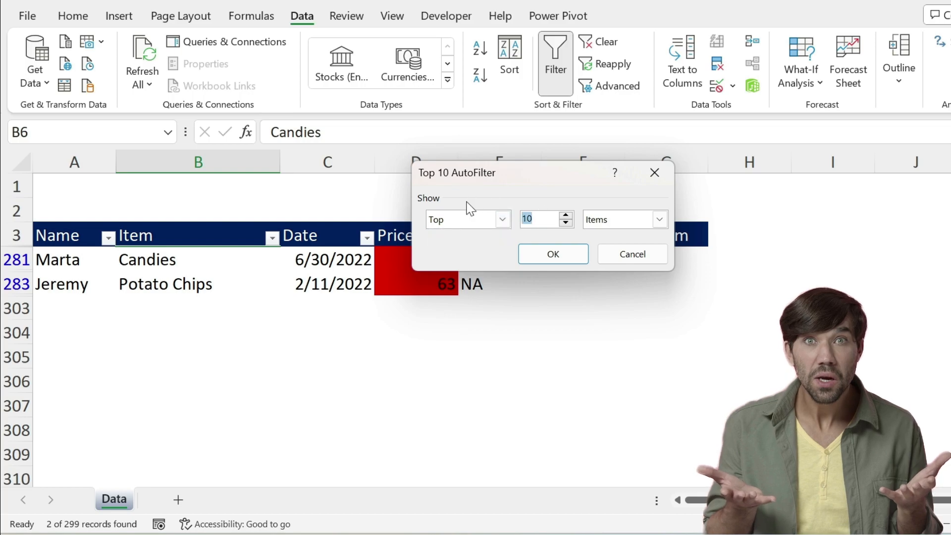
{"action": "type", "text": "6"}
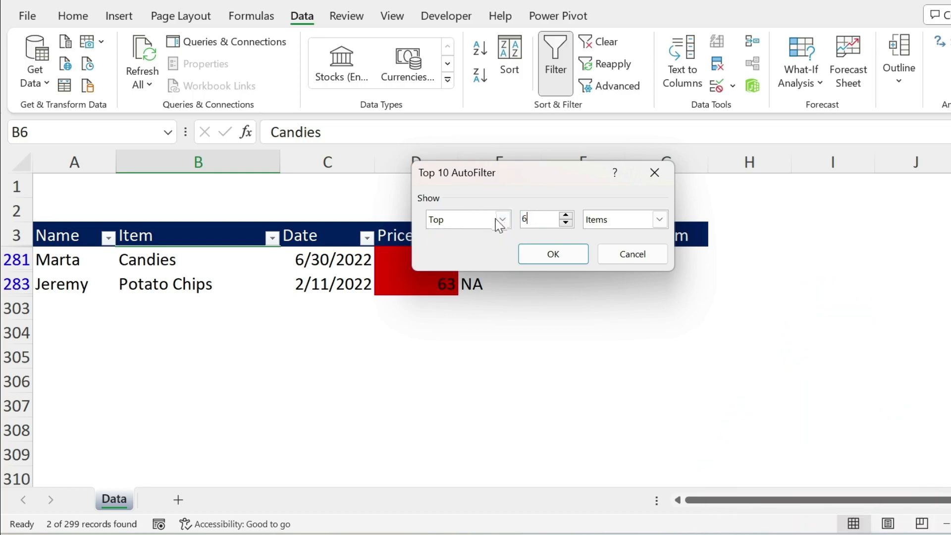
{"action": "left_click", "coordinate": [622, 218]}
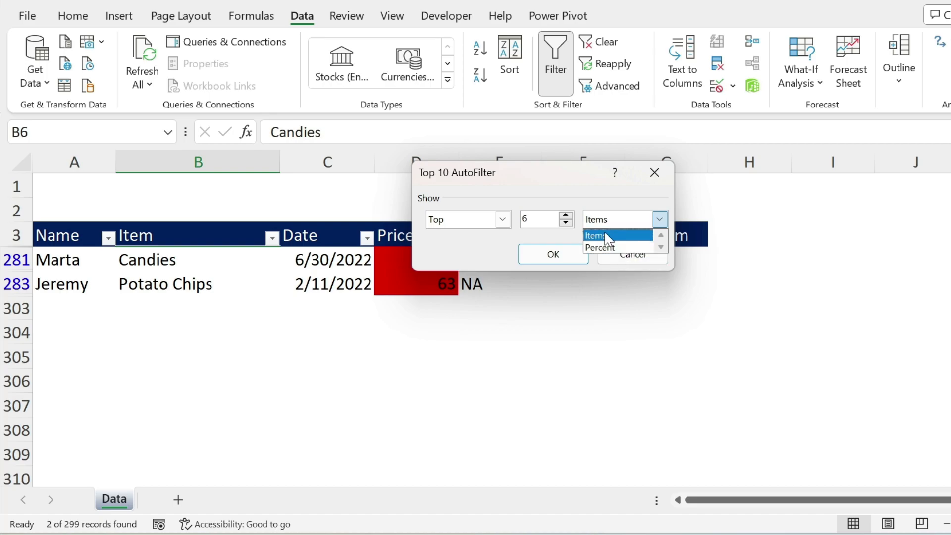
{"action": "left_click", "coordinate": [606, 236]}
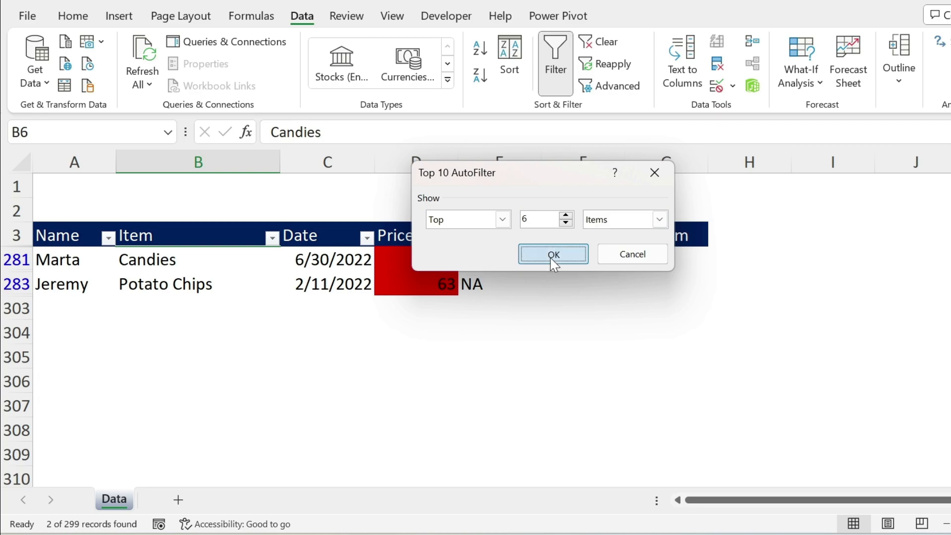
{"action": "left_click", "coordinate": [551, 258]}
{"action": "left_click_drag", "start_coordinate": [437, 257], "coordinate": [431, 397]}
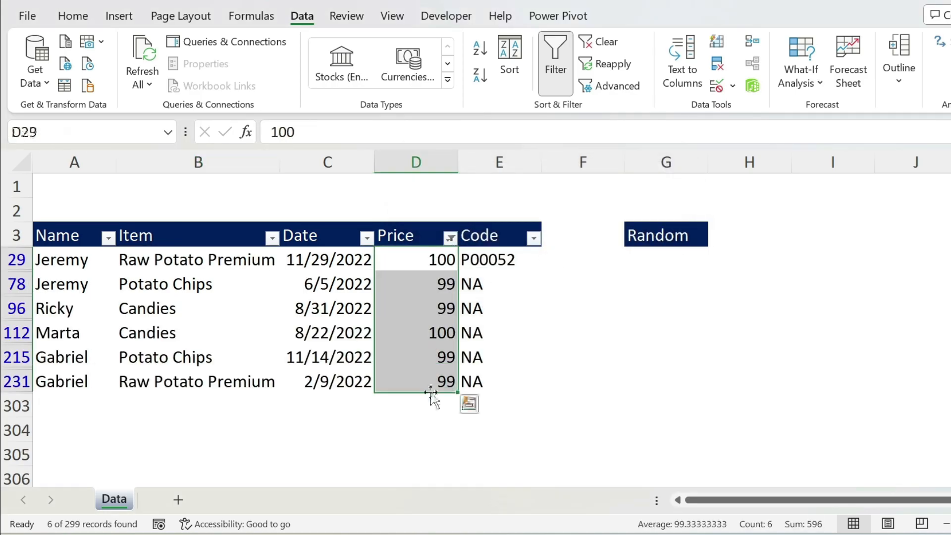
Step: Apply a custom filter to the Price column for values greater than or equal to 50 and less than 55, and clear it
{"action": "left_click", "coordinate": [451, 239]}
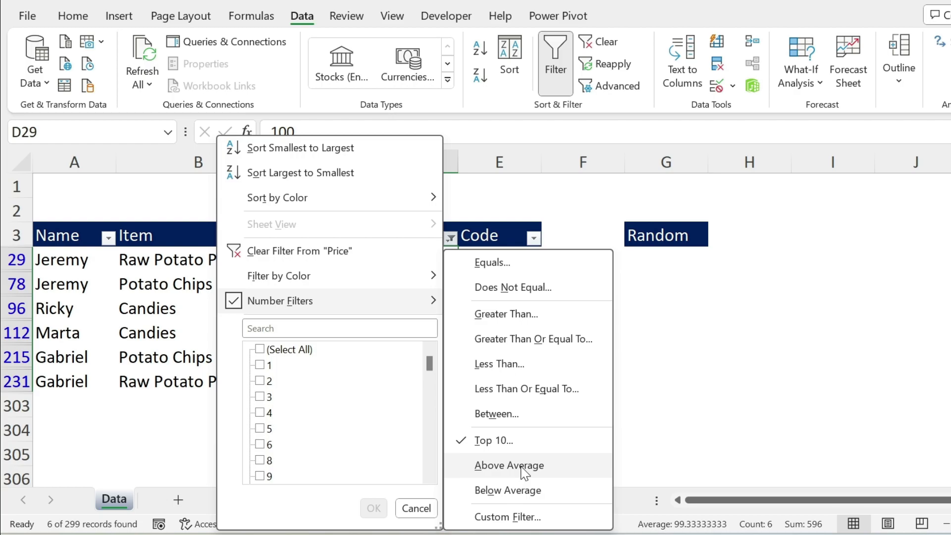
{"action": "left_click", "coordinate": [516, 516]}
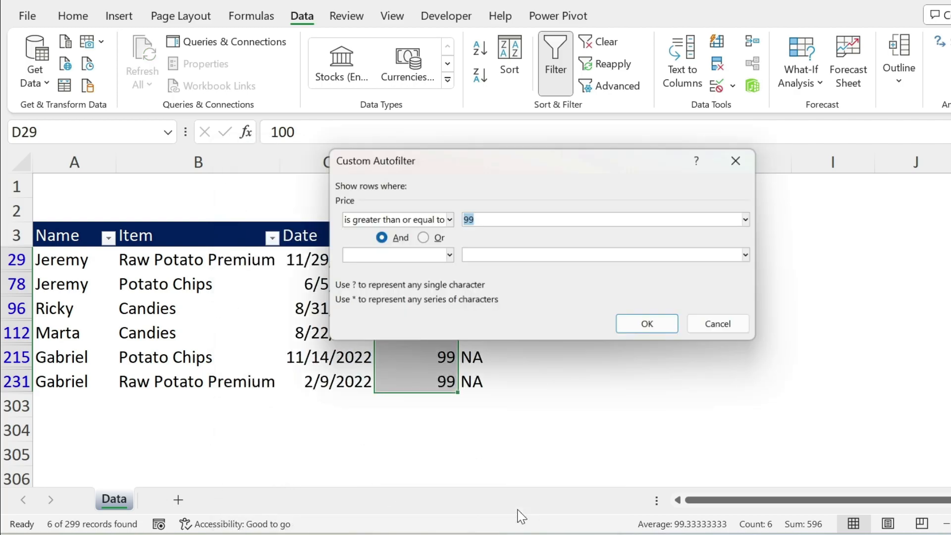
{"action": "type", "text": "50"}
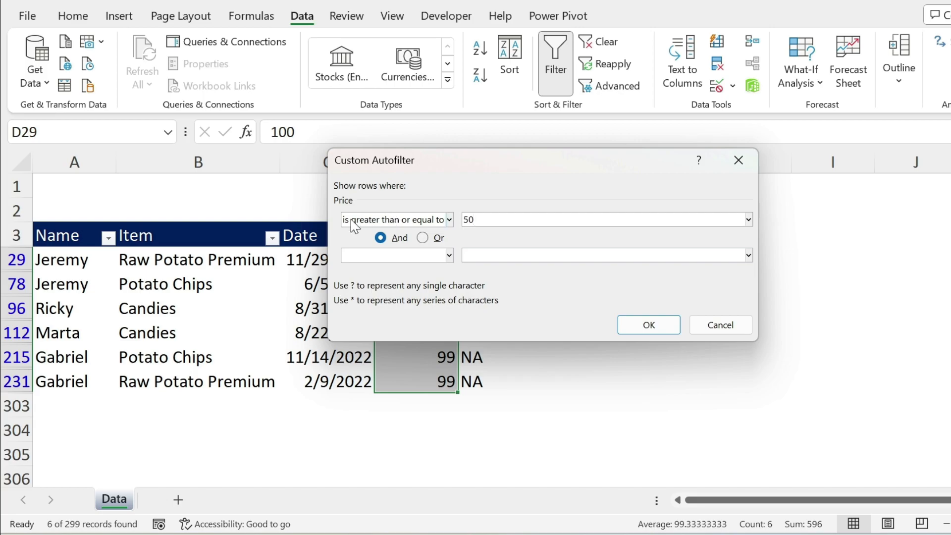
{"action": "left_click", "coordinate": [426, 255]}
{"action": "left_click", "coordinate": [397, 361]}
{"action": "left_click", "coordinate": [513, 254]}
{"action": "type", "text": "55"}
{"action": "left_click", "coordinate": [628, 322]}
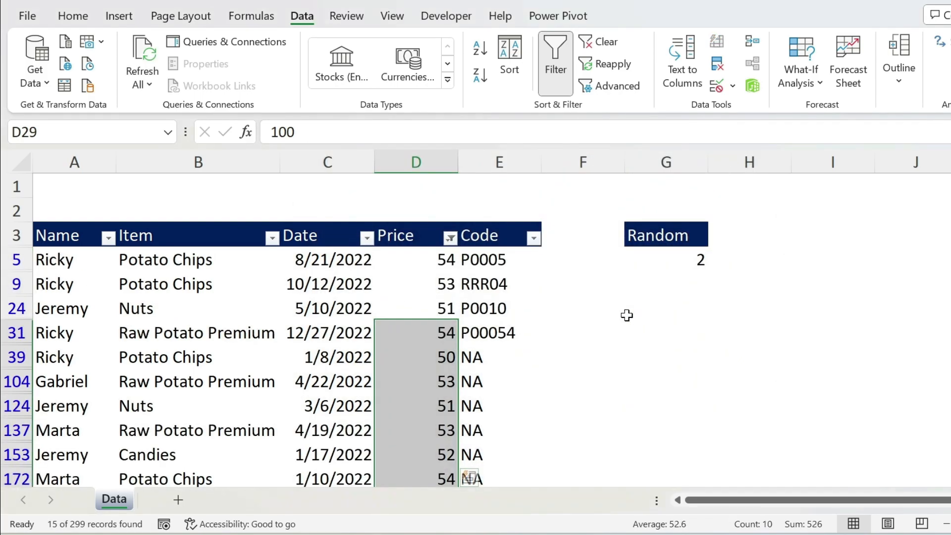
{"action": "scroll", "coordinate": [372, 294], "scroll_direction": "down", "scroll_amount": 5}
{"action": "scroll", "coordinate": [371, 293], "scroll_direction": "up", "scroll_amount": 5}
{"action": "left_click", "coordinate": [610, 42]}
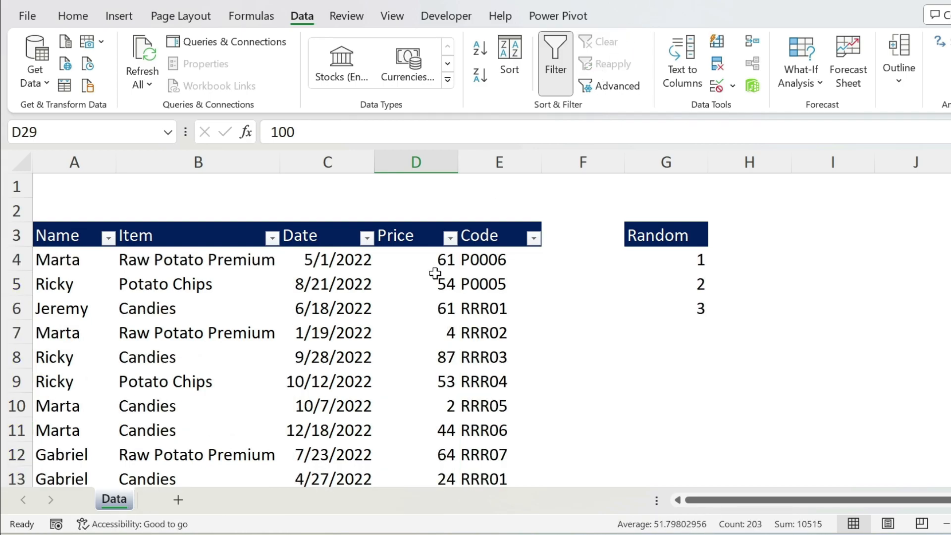
Step: Filter the Item column by the search text "pot", keeping Potato Chips and Raw Potato Premium, and clear the filter
{"action": "left_click", "coordinate": [272, 238]}
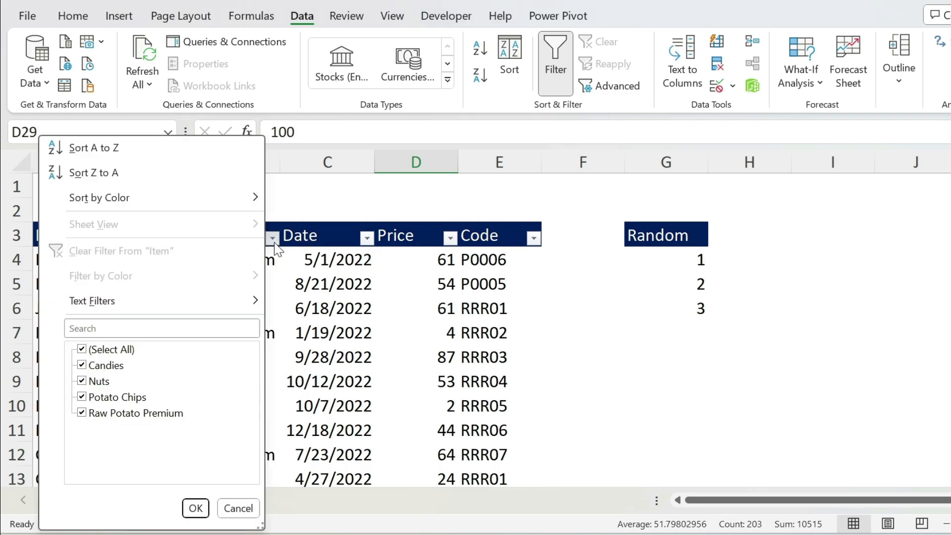
{"action": "left_click", "coordinate": [139, 325]}
{"action": "type", "text": "pot"}
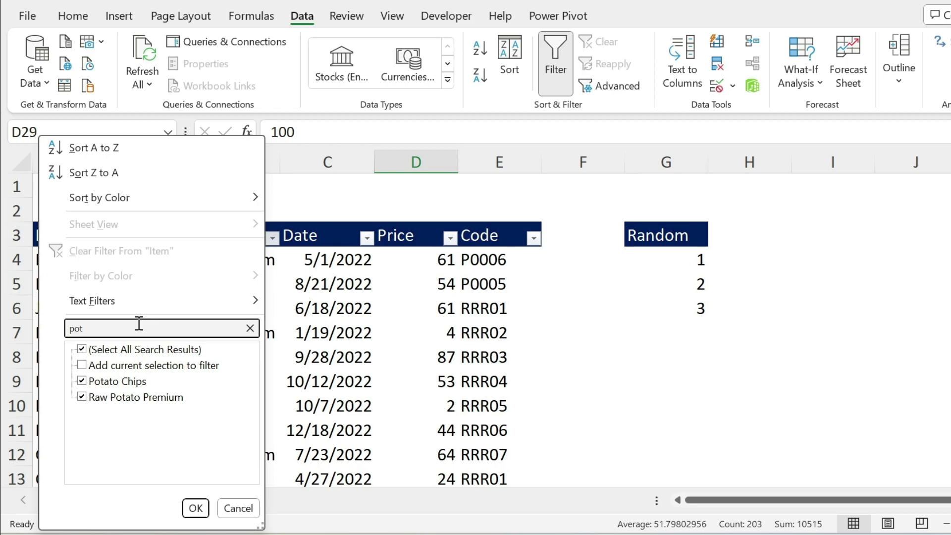
{"action": "left_click", "coordinate": [82, 382]}
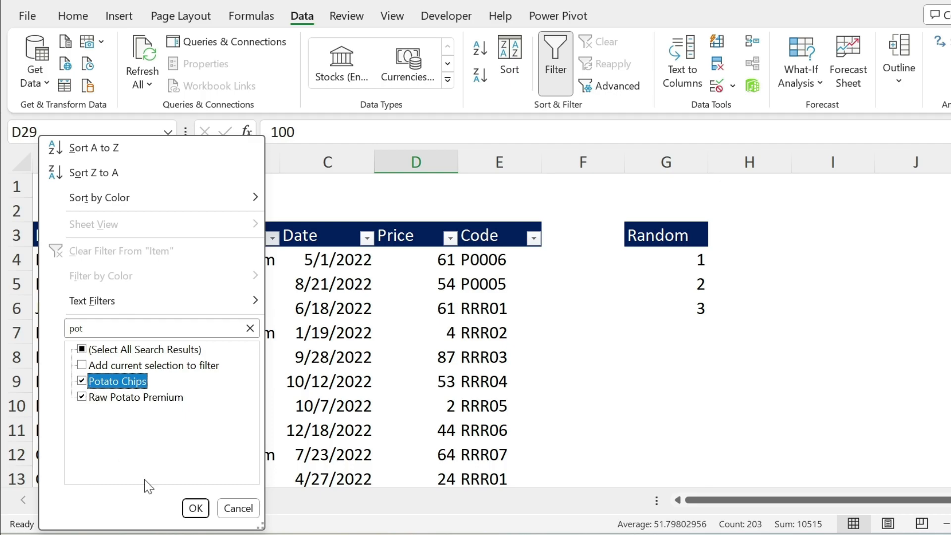
{"action": "left_click", "coordinate": [196, 508]}
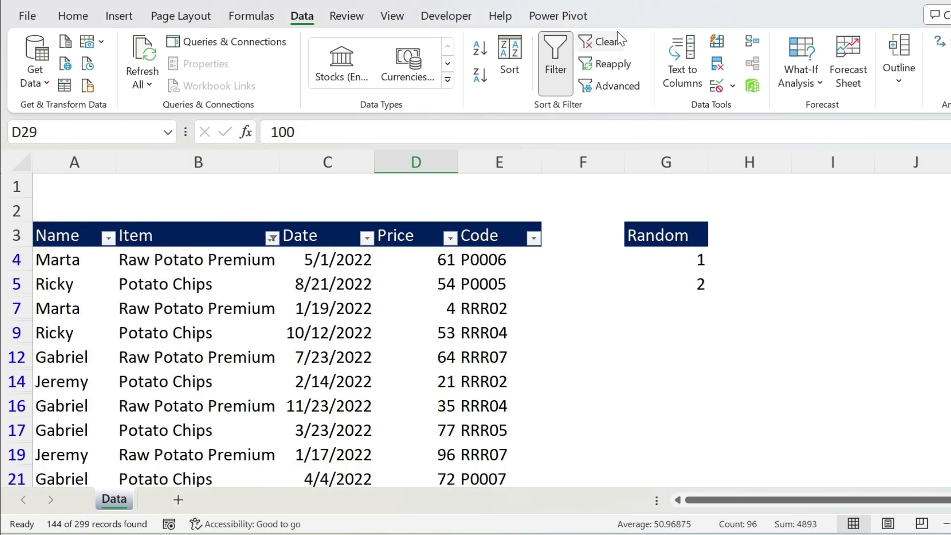
{"action": "left_click", "coordinate": [607, 41]}
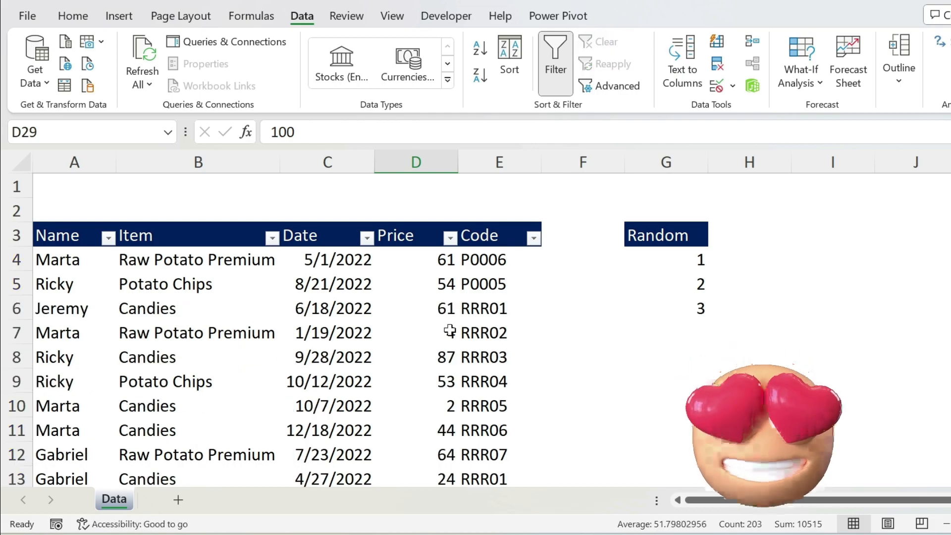
Step: Search the Code column's filter values for P*6, and filter the column by the wildcard pattern P???6
{"action": "left_click", "coordinate": [538, 243]}
{"action": "left_click", "coordinate": [380, 330]}
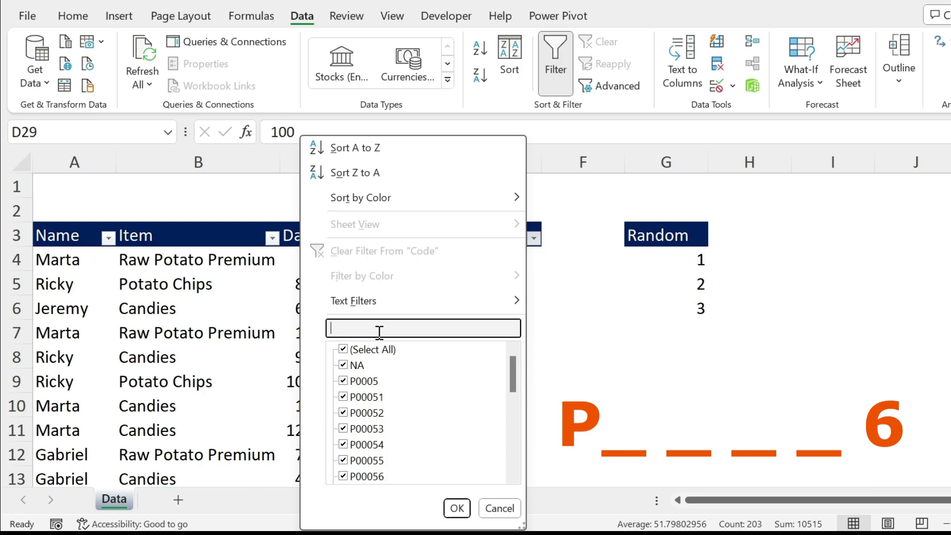
{"action": "type", "text": "P*6"}
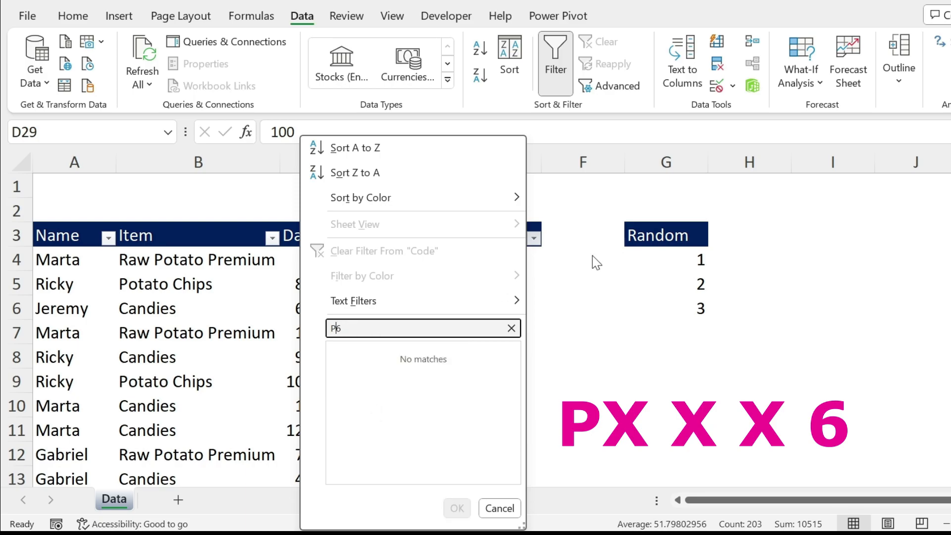
{"action": "type", "text": "??"}
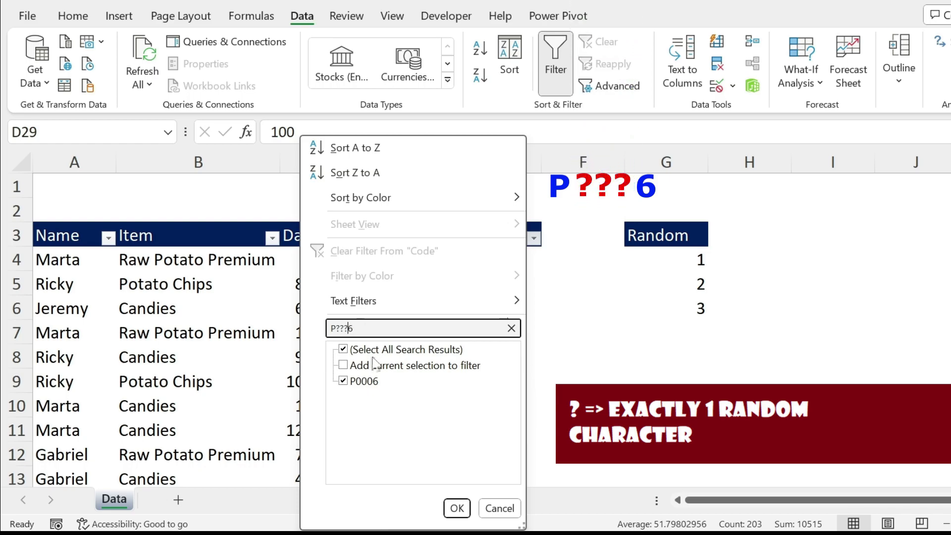
{"action": "left_click", "coordinate": [457, 508]}
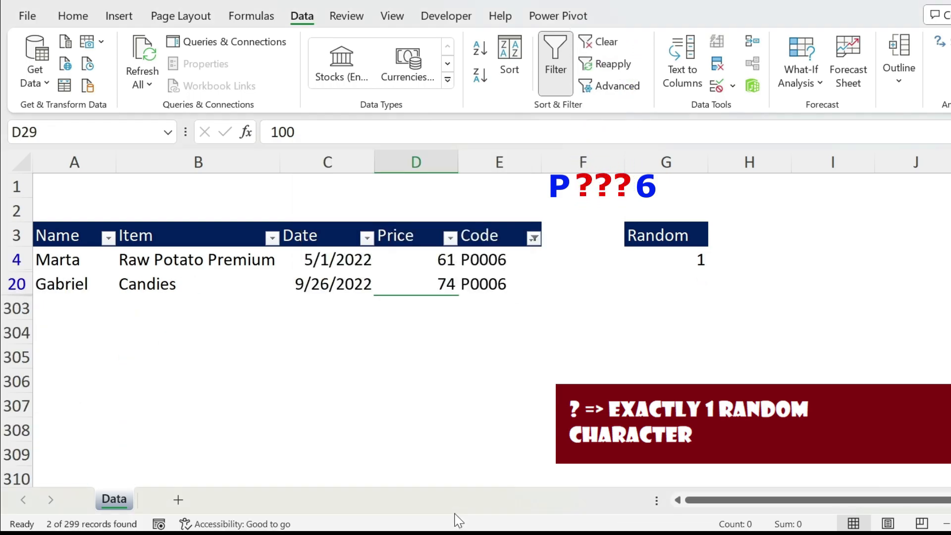
Step: Filter the Code column by the wildcard pattern P*5?
{"action": "left_click", "coordinate": [535, 239]}
{"action": "left_click", "coordinate": [380, 326]}
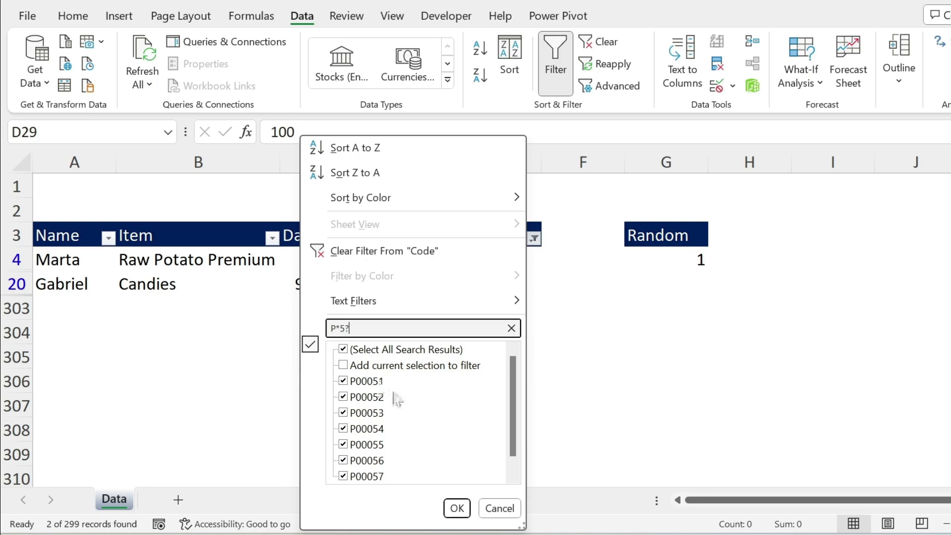
{"action": "left_click", "coordinate": [457, 508]}
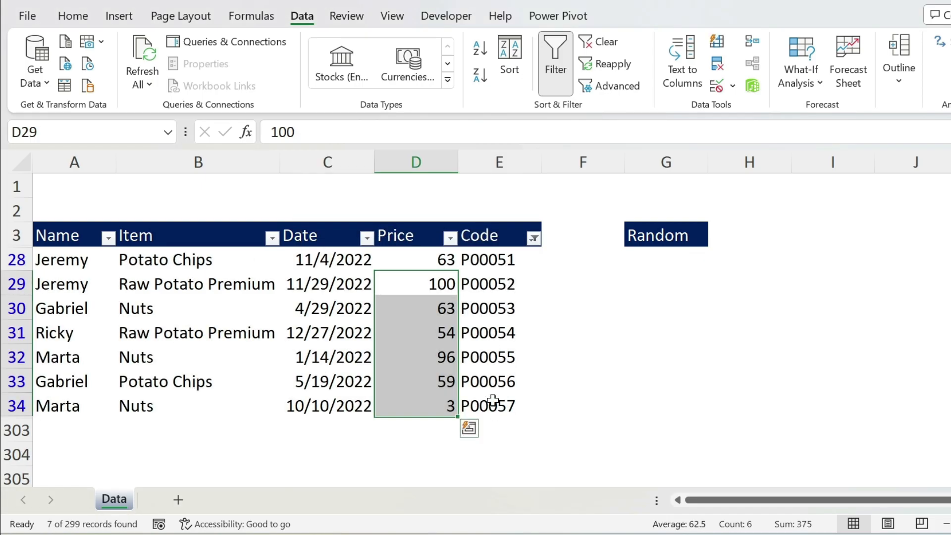
Step: Search the Code column's filter values for *5 without applying it, and clear the table's filter
{"action": "left_click", "coordinate": [534, 238]}
{"action": "left_click", "coordinate": [412, 327]}
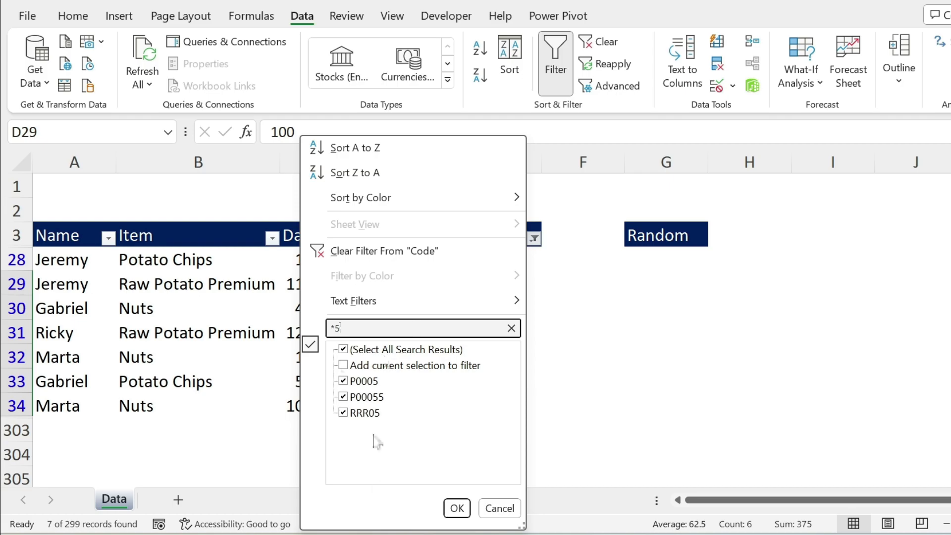
{"action": "left_click", "coordinate": [499, 508]}
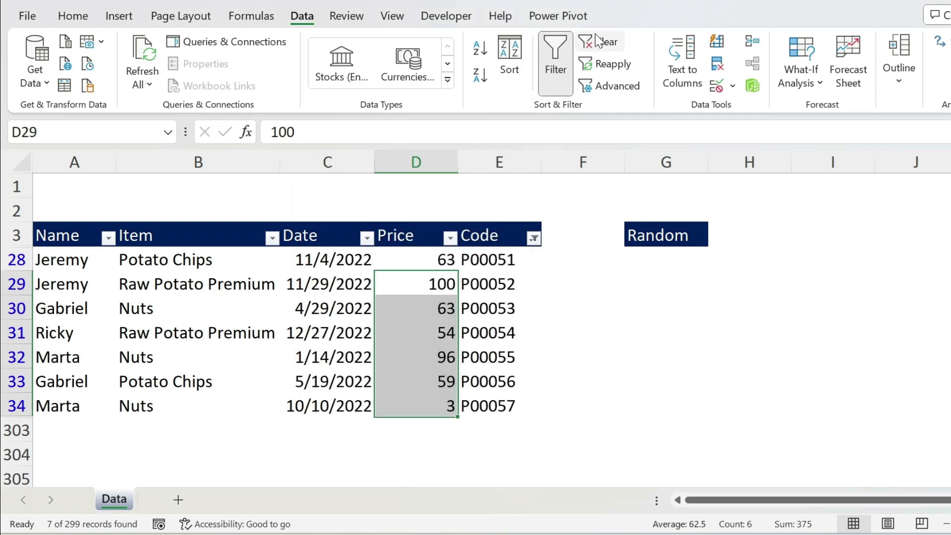
{"action": "left_click", "coordinate": [611, 37]}
Step: Filter the Date column with the Year to Date date filter
{"action": "left_click", "coordinate": [367, 239]}
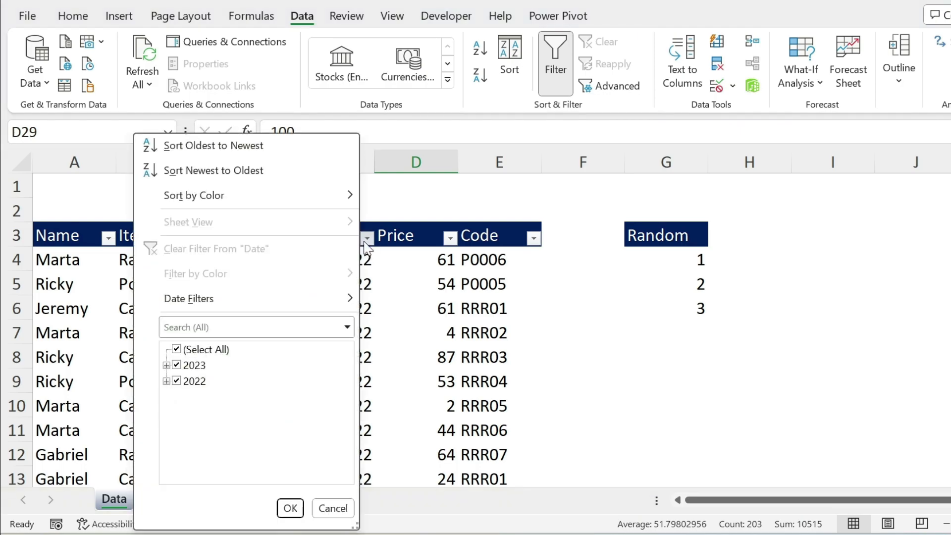
{"action": "mouse_move", "coordinate": [278, 305]}
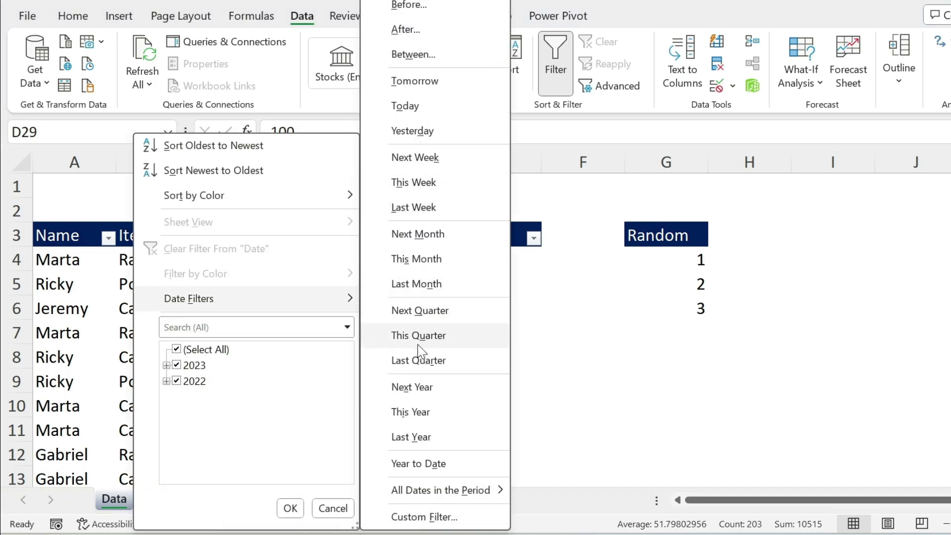
{"action": "left_click", "coordinate": [436, 463]}
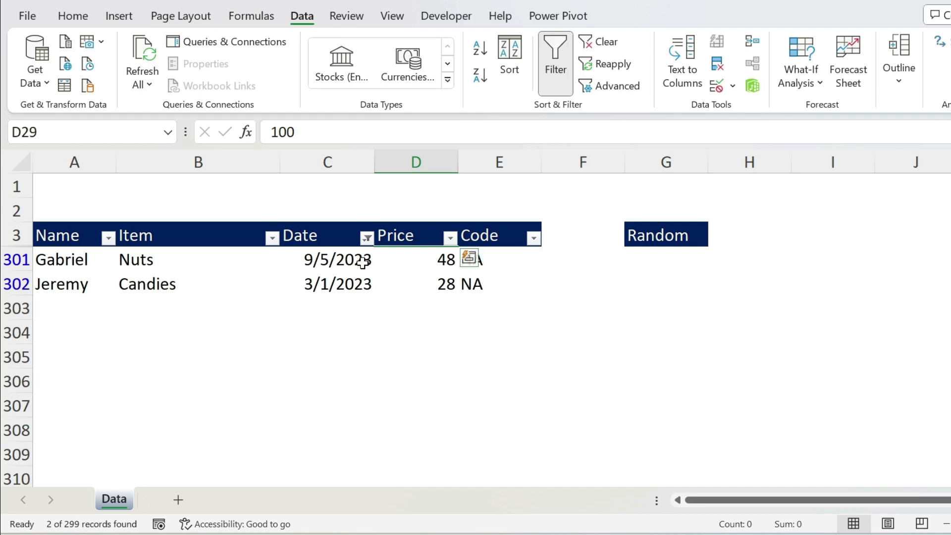
Step: Open a custom filter for the Date column and set its "is after or equal to" date to 7/5/2022
{"action": "left_click", "coordinate": [367, 239]}
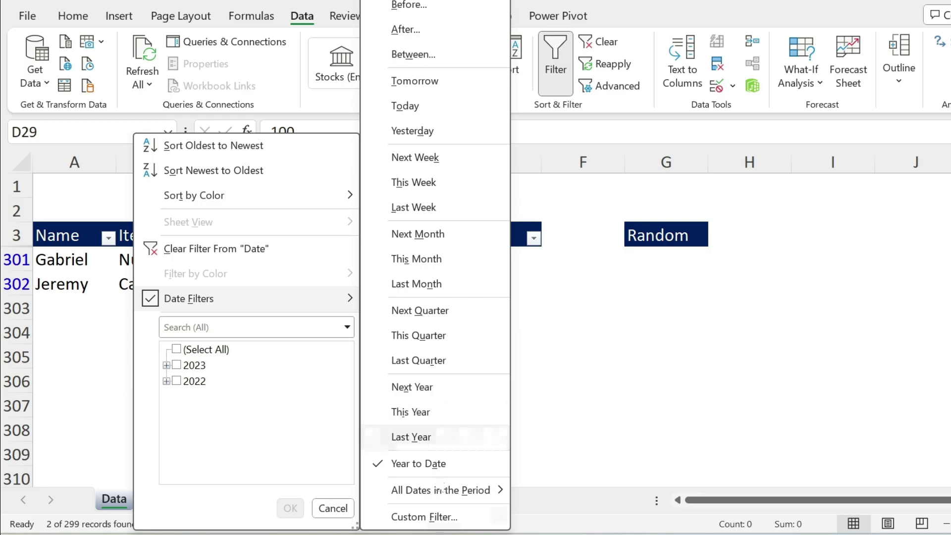
{"action": "left_click", "coordinate": [438, 519]}
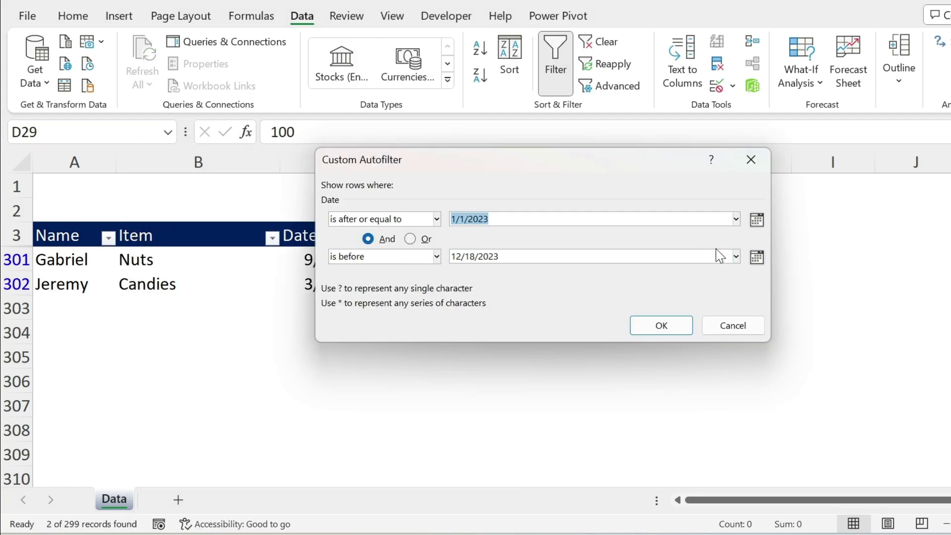
{"action": "left_click", "coordinate": [758, 221]}
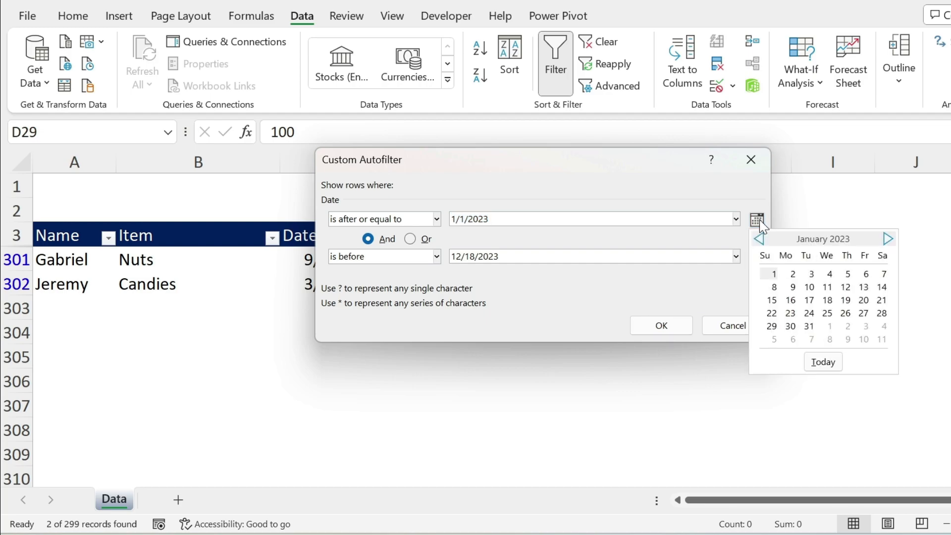
{"action": "left_click", "coordinate": [761, 239]}
{"action": "left_click", "coordinate": [760, 239]}
{"action": "left_click", "coordinate": [761, 238]}
{"action": "left_click", "coordinate": [760, 239]}
{"action": "left_click", "coordinate": [760, 238]}
{"action": "left_click", "coordinate": [760, 238]}
{"action": "left_click", "coordinate": [812, 289]}
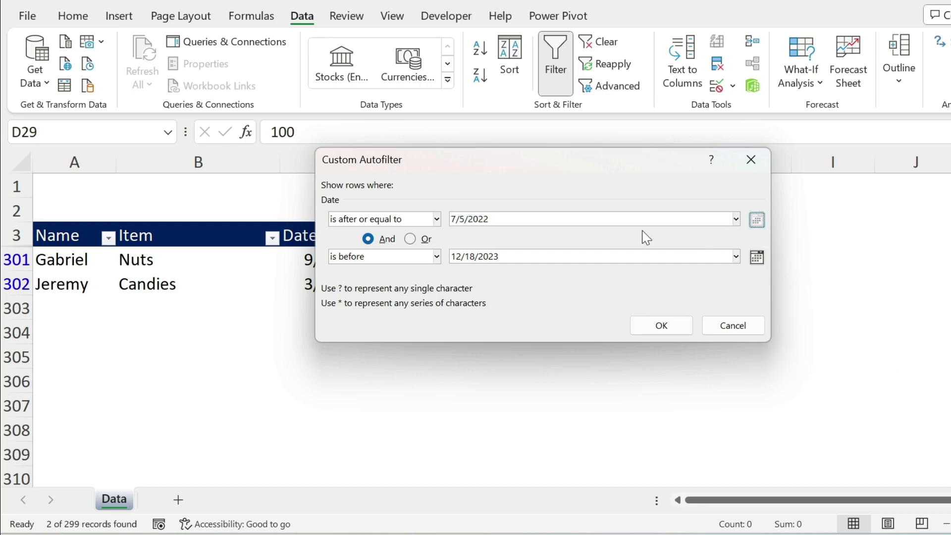
Step: Set the custom Date filter's "is before" date to 11/15/2022 and apply the filter
{"action": "left_click", "coordinate": [756, 257]}
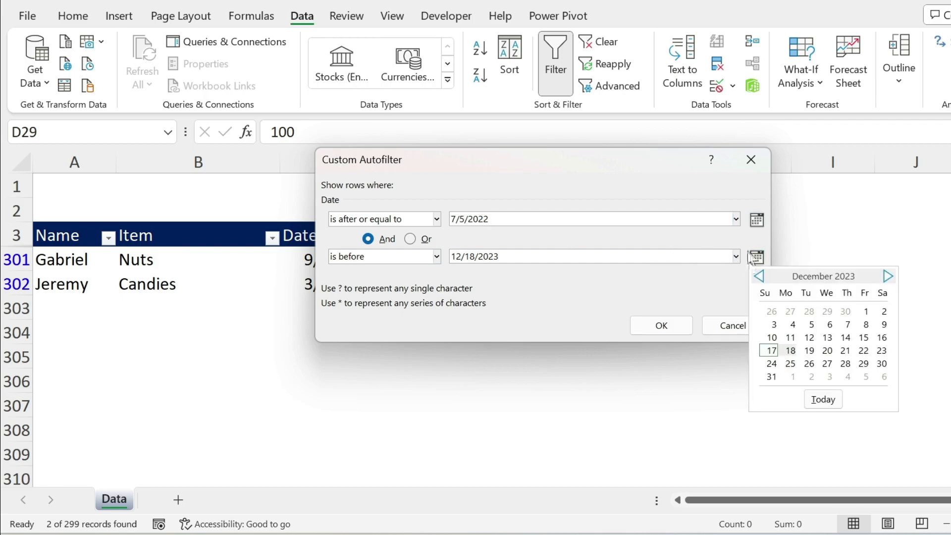
{"action": "left_click", "coordinate": [760, 276]}
{"action": "left_click", "coordinate": [760, 276]}
{"action": "left_click", "coordinate": [760, 277]}
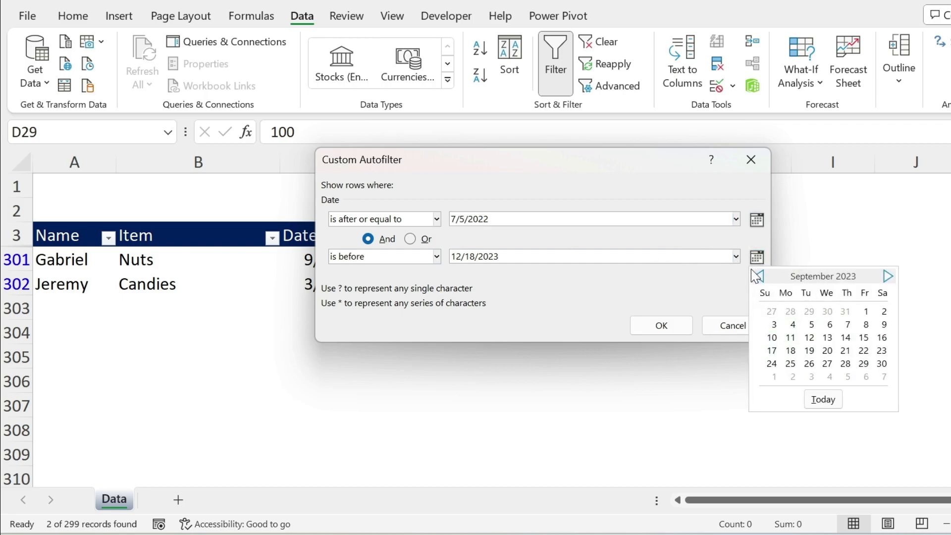
{"action": "double_click", "coordinate": [760, 277]}
{"action": "left_click", "coordinate": [760, 276]}
{"action": "double_click", "coordinate": [760, 277]}
{"action": "left_click", "coordinate": [760, 276]}
{"action": "left_click", "coordinate": [761, 276]}
{"action": "double_click", "coordinate": [760, 277]}
{"action": "left_click", "coordinate": [760, 276]}
{"action": "left_click", "coordinate": [809, 337]}
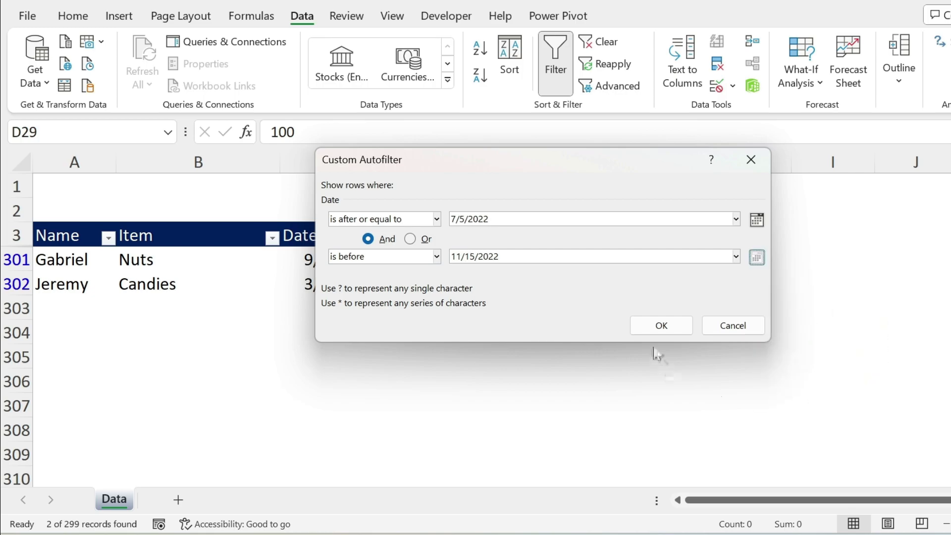
{"action": "left_click", "coordinate": [668, 331]}
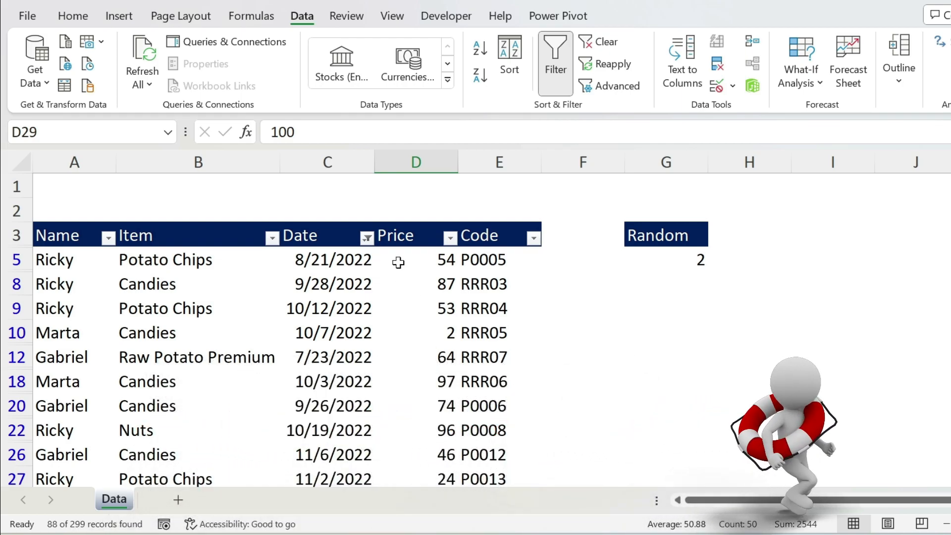
Step: Clear the table's filter and total the Price column in cell D2 with =SUM(D4:D302)
{"action": "left_click", "coordinate": [600, 41]}
{"action": "left_click", "coordinate": [407, 212]}
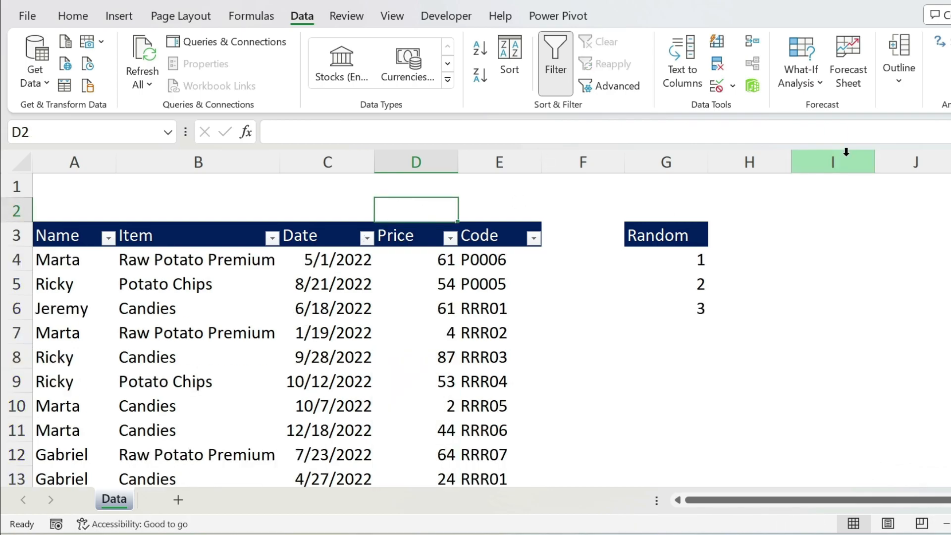
{"action": "type", "text": "=sum("}
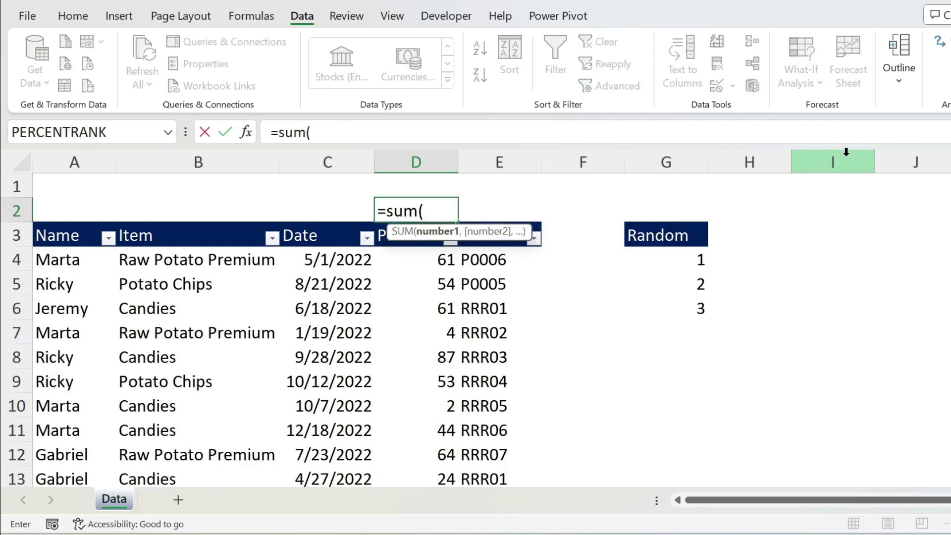
{"action": "left_click", "coordinate": [429, 253]}
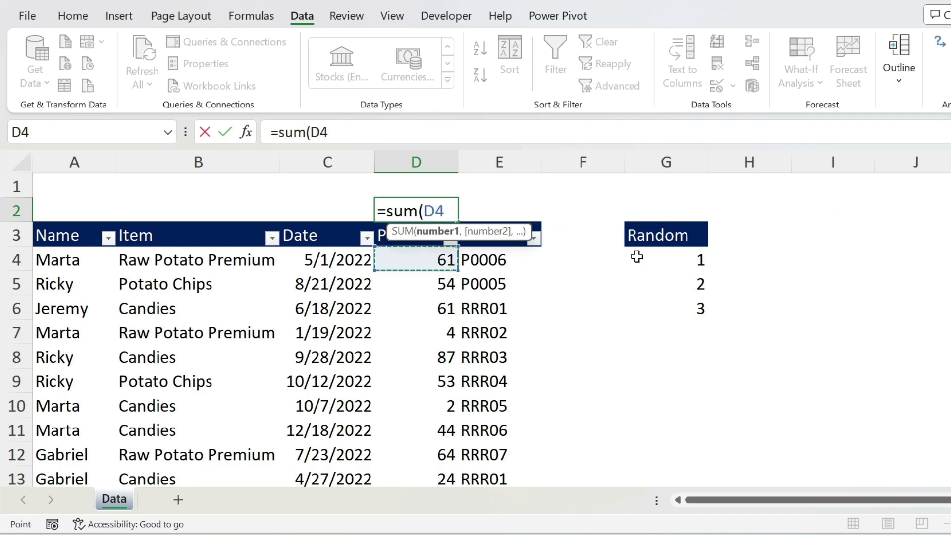
{"action": "key", "text": "ctrl+shift+Down"}
{"action": "key", "text": "Return"}
{"action": "key", "text": "Up"}
{"action": "key", "text": "Up"}
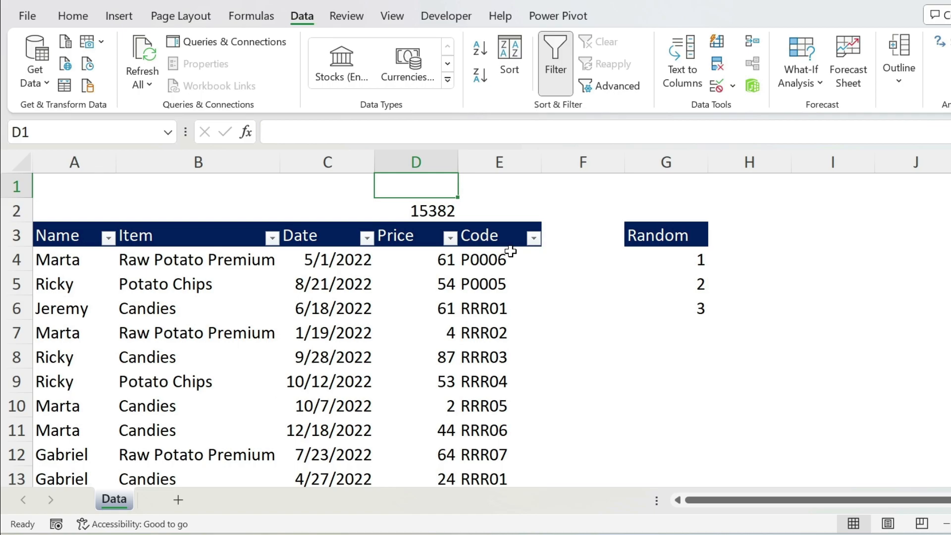
Step: Filter the Date column to 2023 only by excluding 2022, and clear the filter again
{"action": "left_click", "coordinate": [368, 239]}
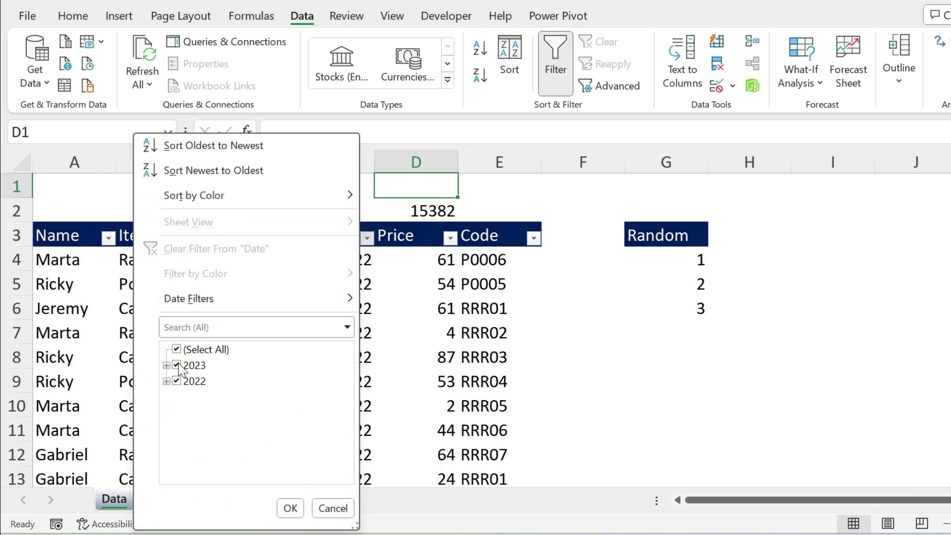
{"action": "left_click", "coordinate": [177, 381]}
{"action": "left_click", "coordinate": [290, 508]}
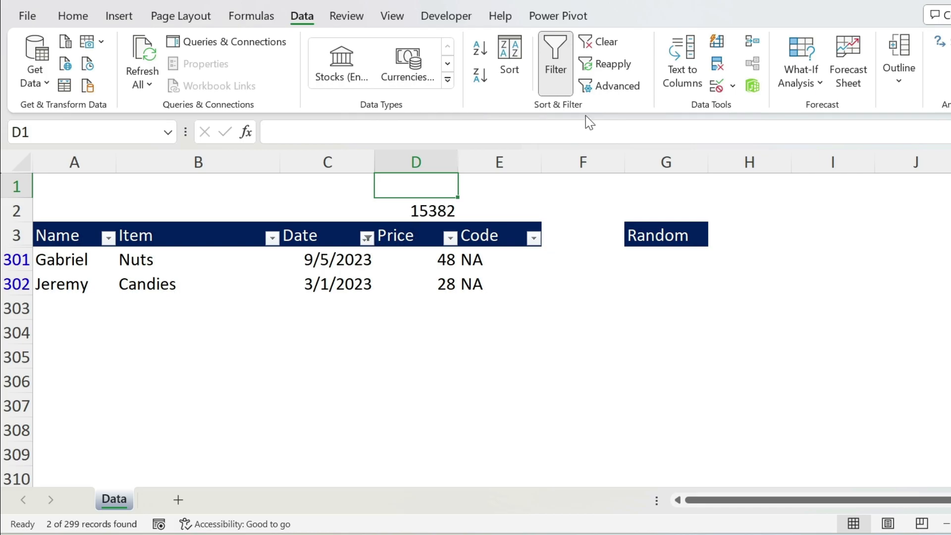
{"action": "left_click", "coordinate": [600, 42]}
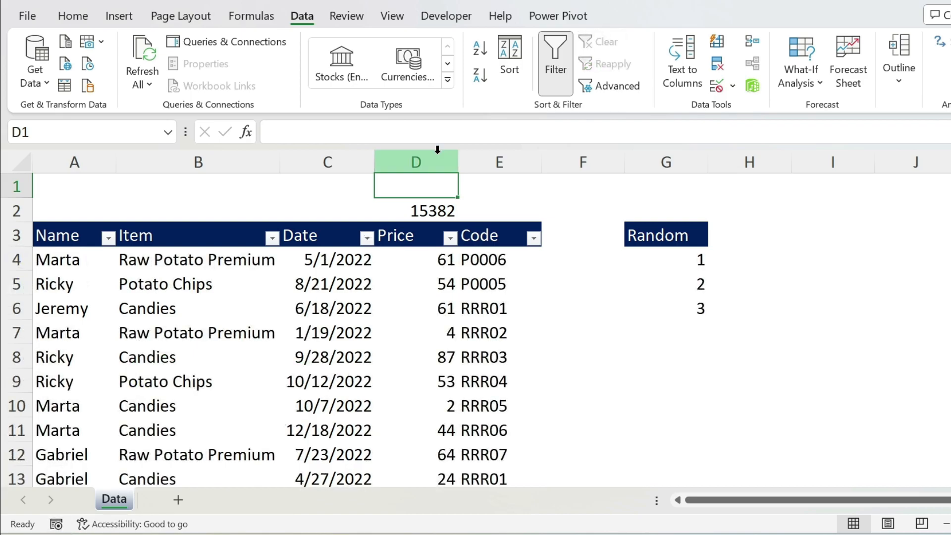
Step: Enter =SUBTOTAL(9,D4:D302) in cell D1 to sum the visible prices
{"action": "type", "text": "=su"}
{"action": "key", "text": "Down"}
{"action": "key", "text": "Tab"}
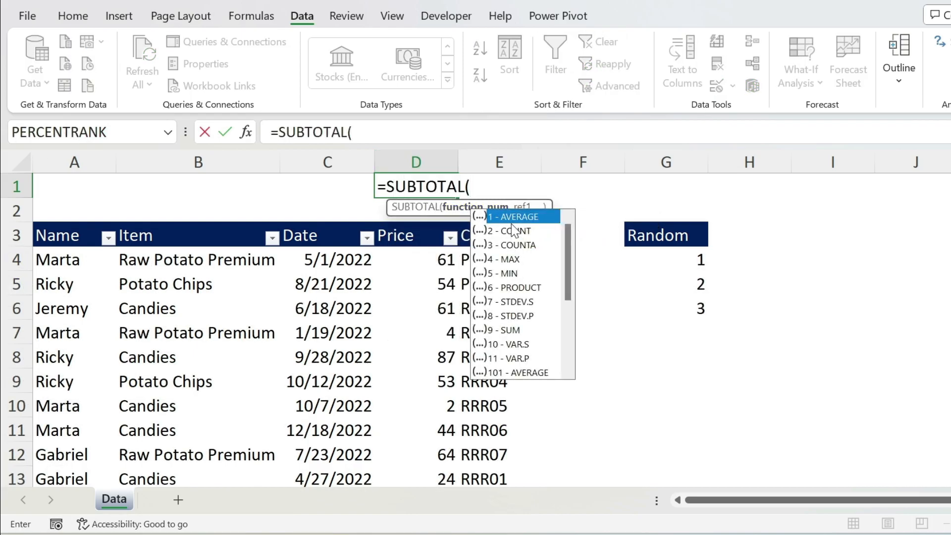
{"action": "double_click", "coordinate": [516, 331]}
{"action": "type", "text": ","}
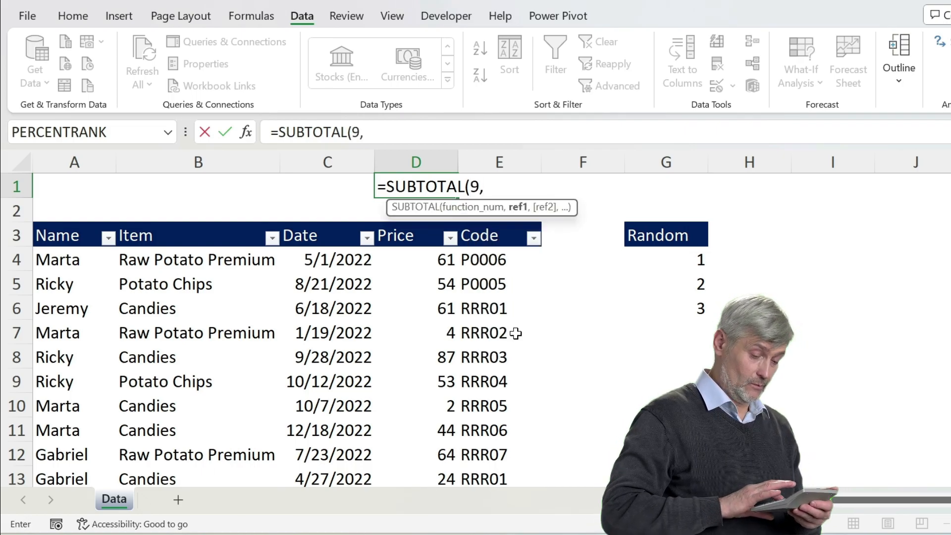
{"action": "left_click", "coordinate": [415, 266]}
{"action": "key", "text": "ctrl+shift+Down"}
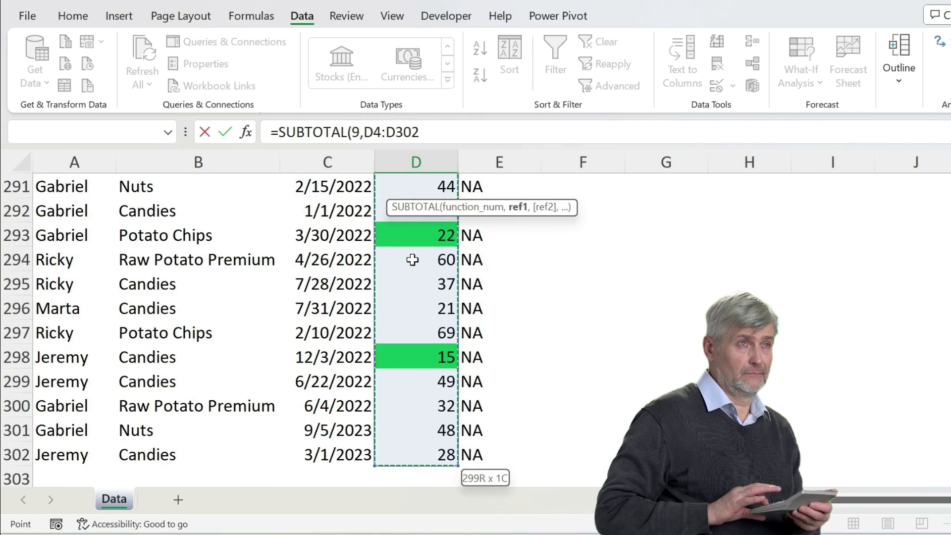
{"action": "key", "text": "Return"}
{"action": "scroll", "coordinate": [452, 169], "scroll_direction": "up", "scroll_amount": 1}
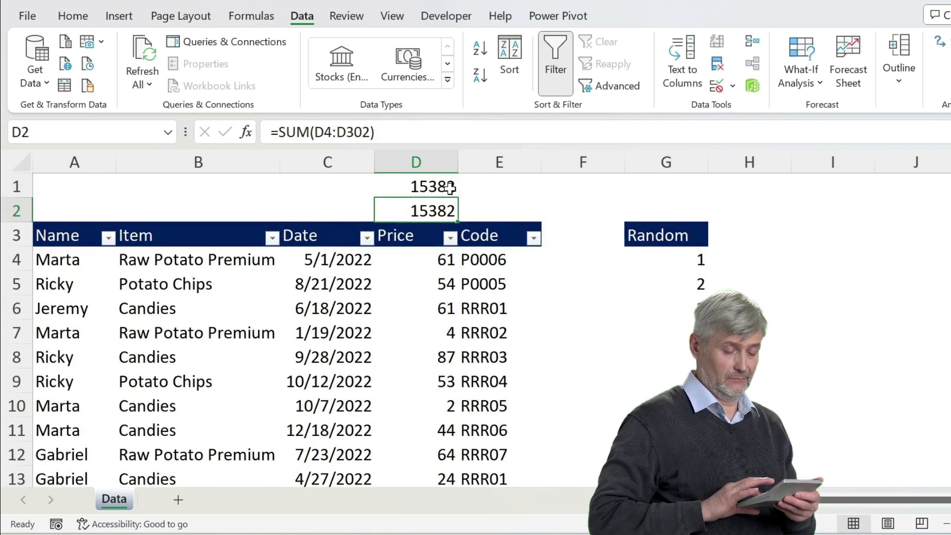
Step: Select the subtotal cell D1 and filter the Date column to show only 2023
{"action": "left_click", "coordinate": [438, 188]}
{"action": "left_click", "coordinate": [367, 238]}
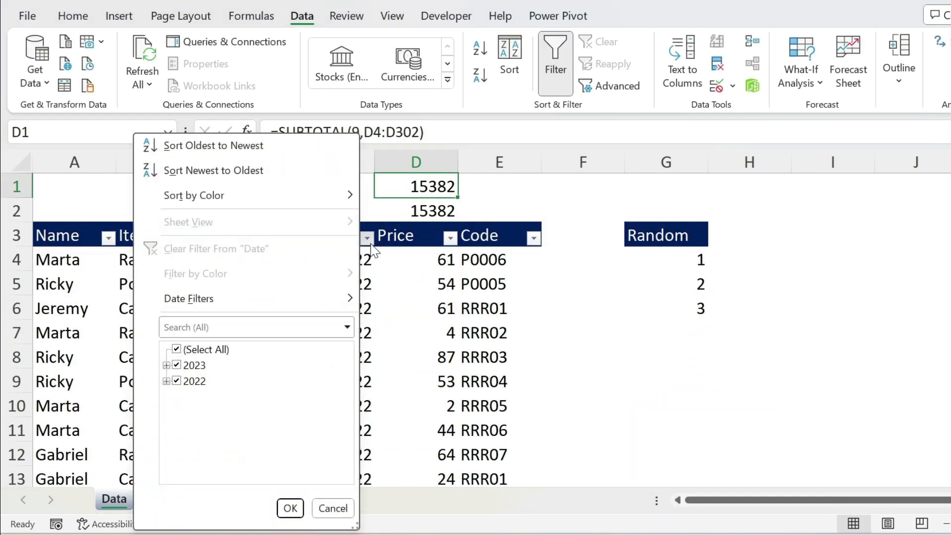
{"action": "left_click", "coordinate": [177, 349]}
{"action": "left_click", "coordinate": [177, 365]}
{"action": "left_click", "coordinate": [289, 510]}
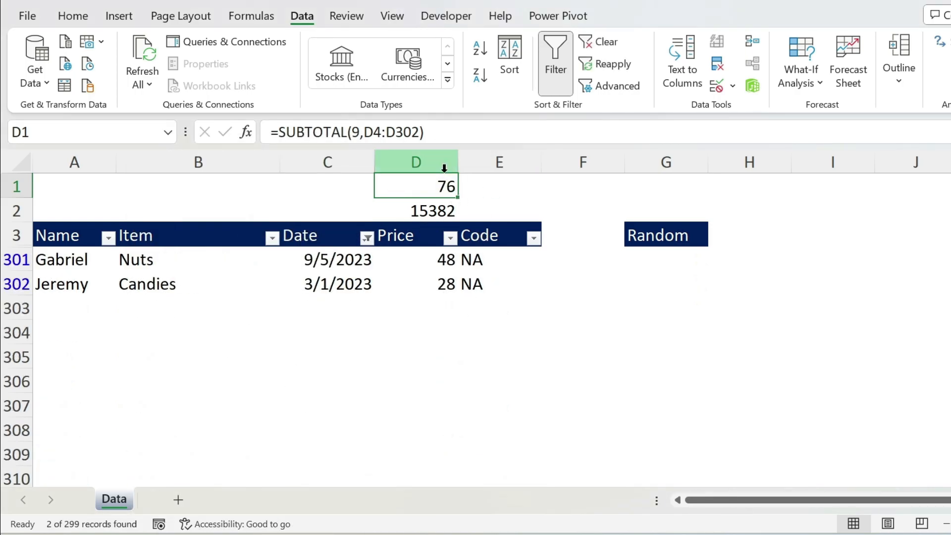